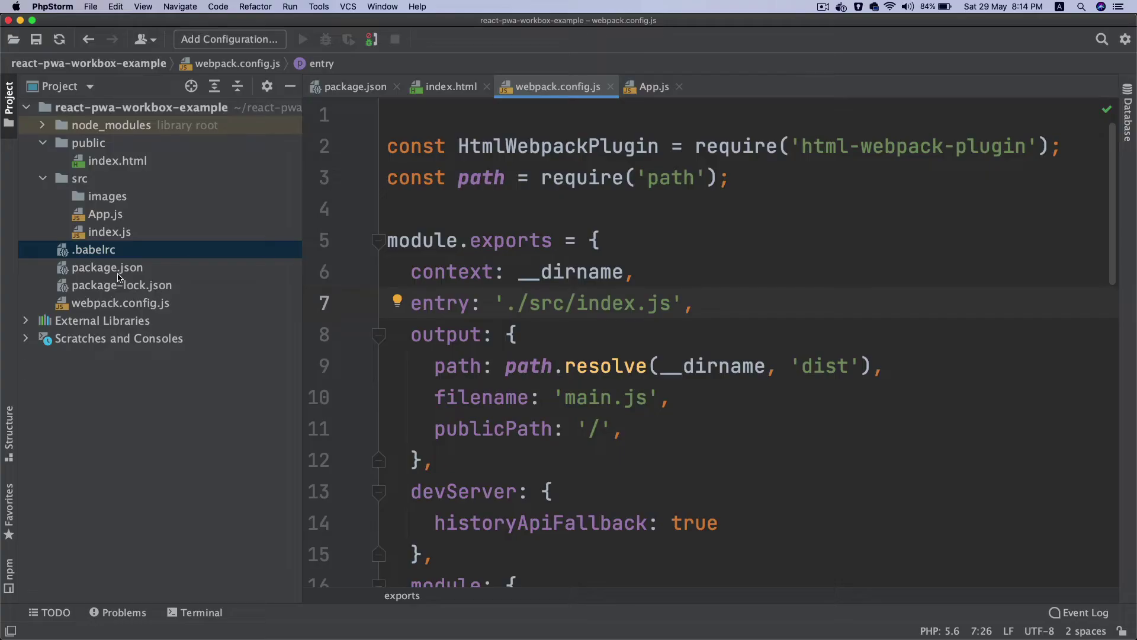
Step: Open package.json in the react-pwa-workbox-example project to review its scripts and dependencies
{"action": "double_click", "coordinate": [118, 277]}
{"action": "scroll", "coordinate": [497, 332], "scroll_direction": "down", "scroll_amount": 2}
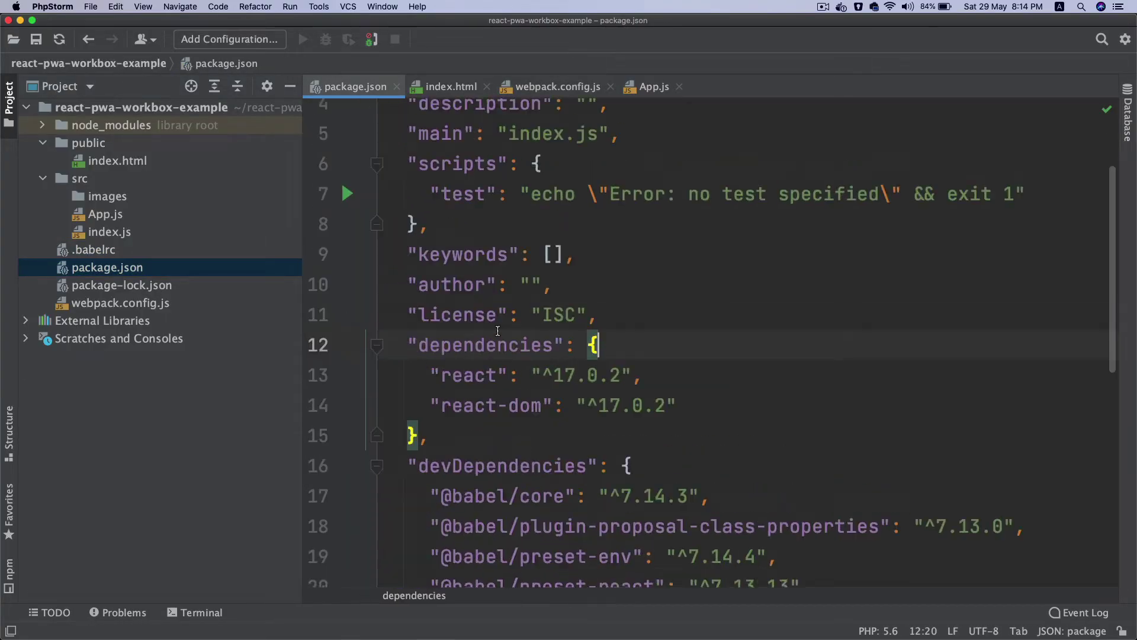
{"action": "scroll", "coordinate": [498, 332], "scroll_direction": "up", "scroll_amount": 1}
{"action": "scroll", "coordinate": [497, 332], "scroll_direction": "up", "scroll_amount": 1}
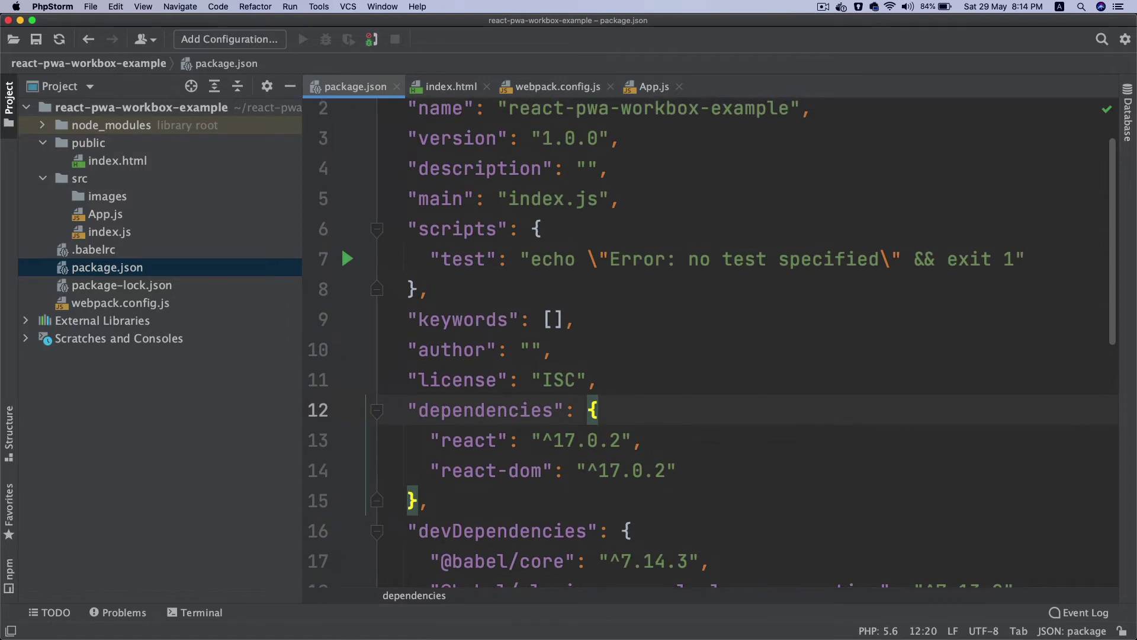
Step: Add a 'webpack-dev-server' script whose command is webpack-dev-server
{"action": "key", "text": "Up"}
{"action": "key", "text": "Up"}
{"action": "key", "text": "Up"}
{"action": "key", "text": "Up"}
{"action": "key", "text": "Up"}
{"action": "key", "text": "Return"}
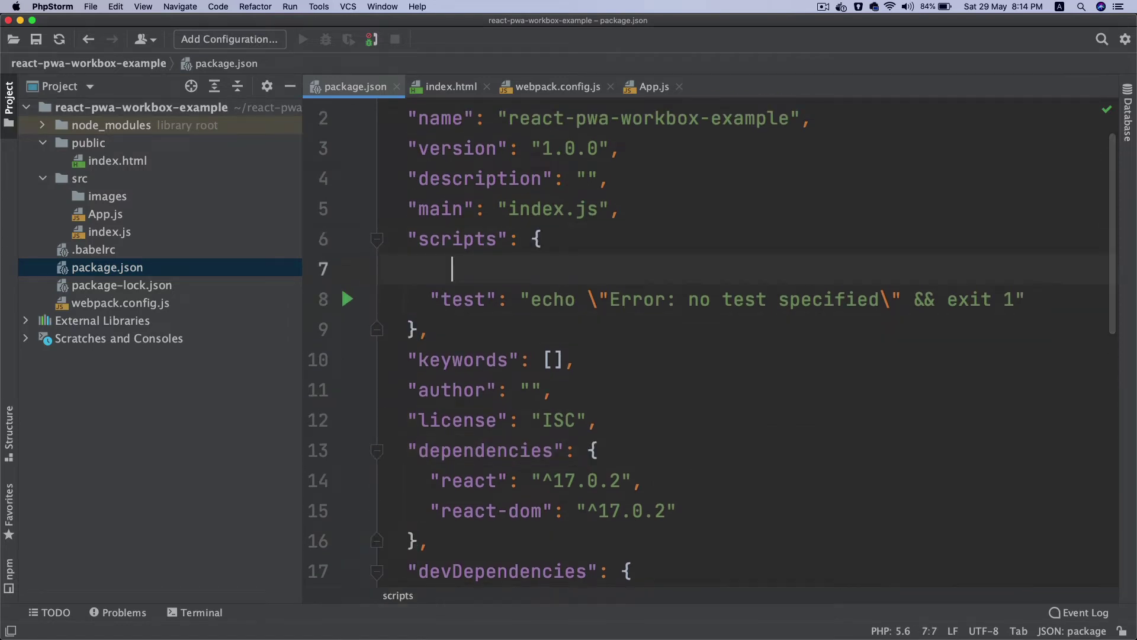
{"action": "type", "text": "\"webpack-dev-server\": \""}
{"action": "key", "text": "Left"}
{"action": "key", "text": "Left"}
{"action": "key", "text": "Left"}
{"action": "key", "text": "Left"}
{"action": "key", "text": "alt+shift+Left"}
{"action": "key", "text": "alt+shift+Left"}
{"action": "key", "text": "alt+shift+Left"}
{"action": "key", "text": "alt+shift+Left"}
{"action": "key", "text": "alt+shift+Left"}
{"action": "key", "text": "super+c"}
{"action": "key", "text": "End"}
{"action": "key", "text": "Right"}
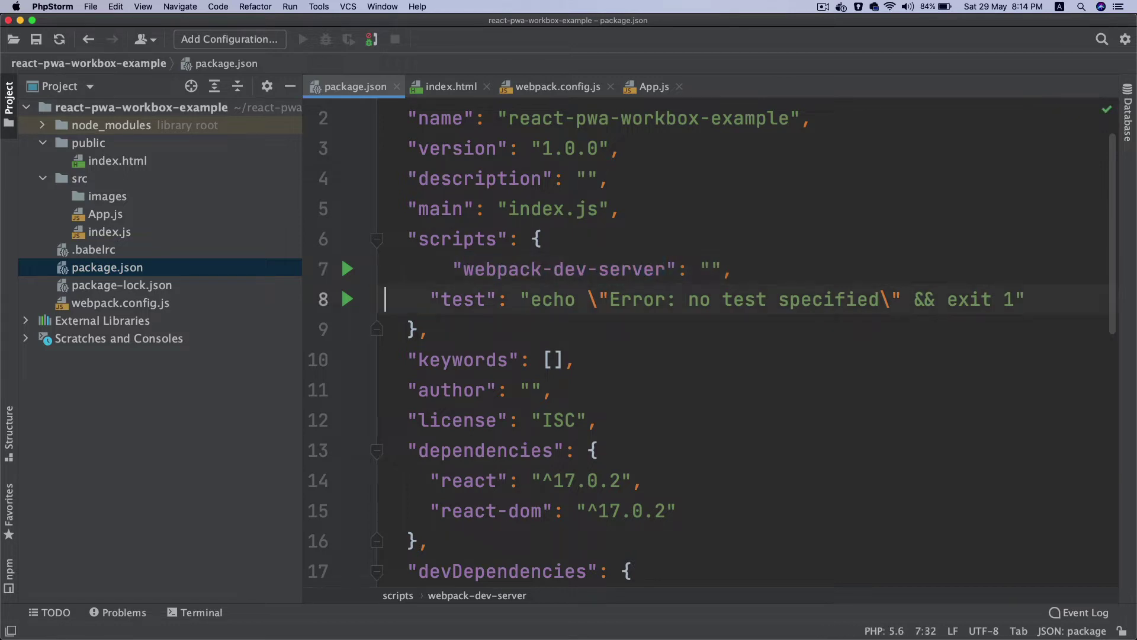
{"action": "key", "text": "Left"}
{"action": "key", "text": "Left"}
{"action": "key", "text": "Left"}
{"action": "key", "text": "super+v"}
{"action": "key", "text": "End"}
{"action": "key", "text": "Return"}
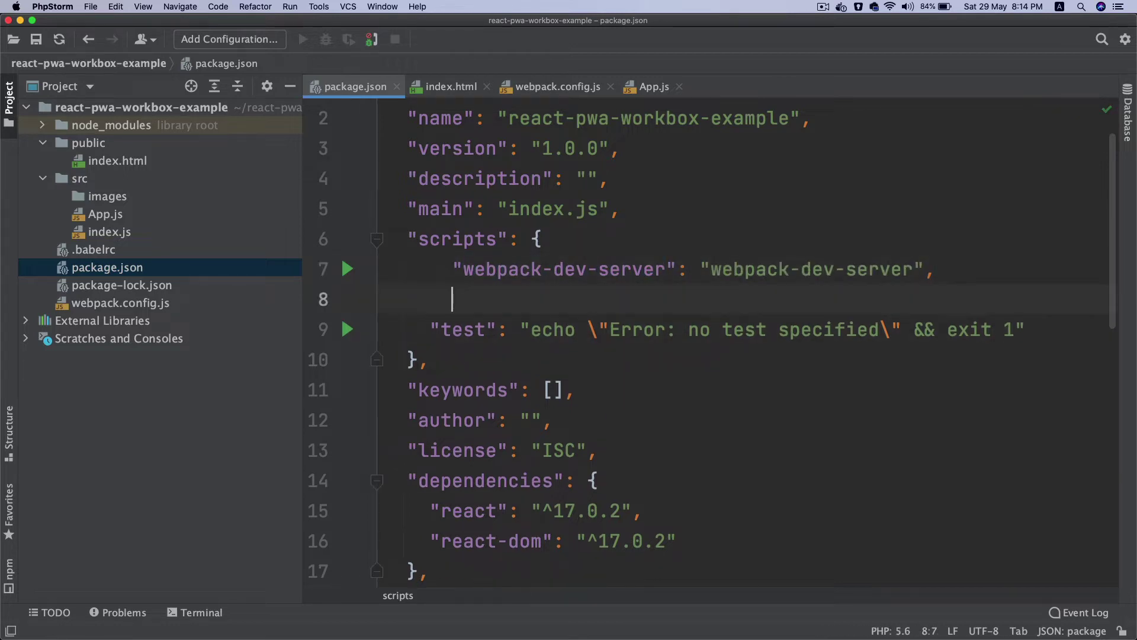
{"action": "type", "text": "\"dev"}
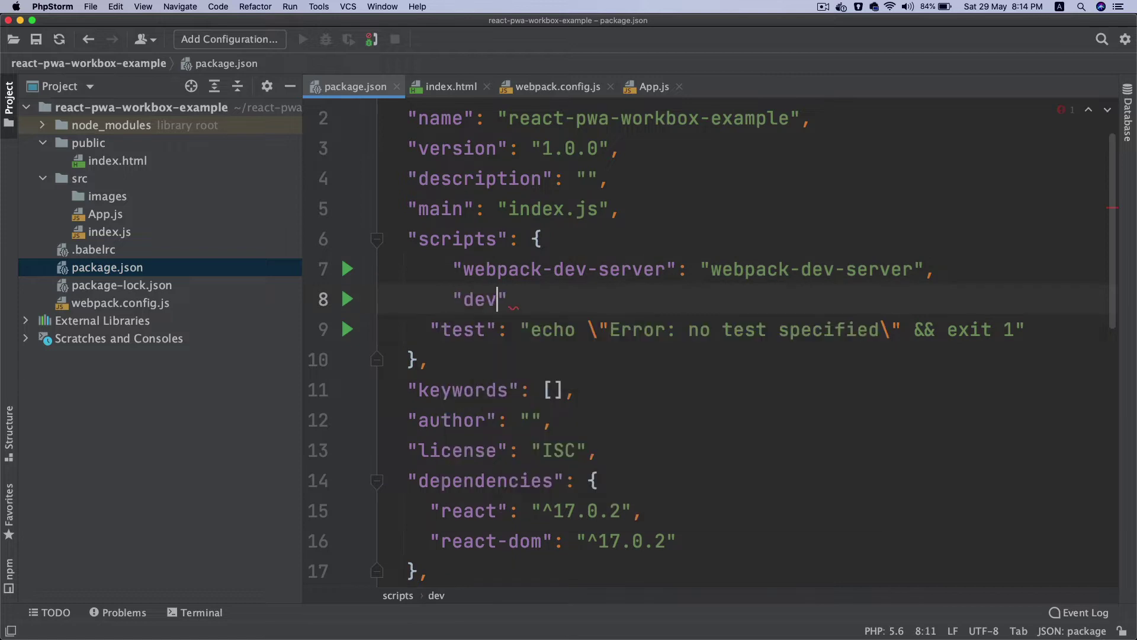
{"action": "type", "text": "\": "}
{"action": "type", "text": "\"web"}
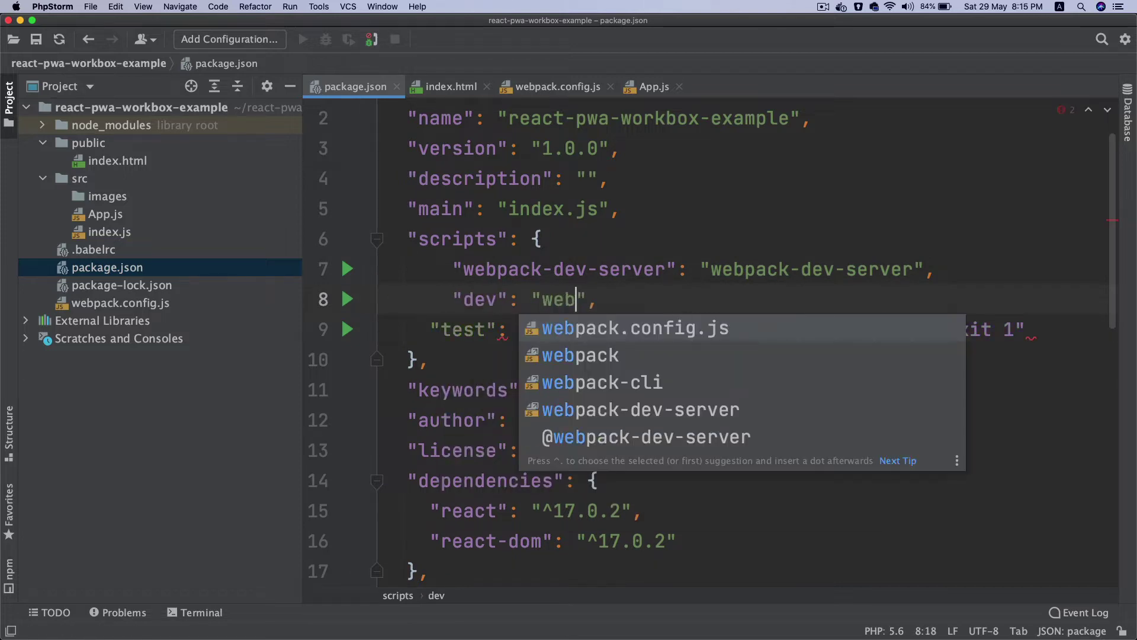
{"action": "type", "text": "pack ser"}
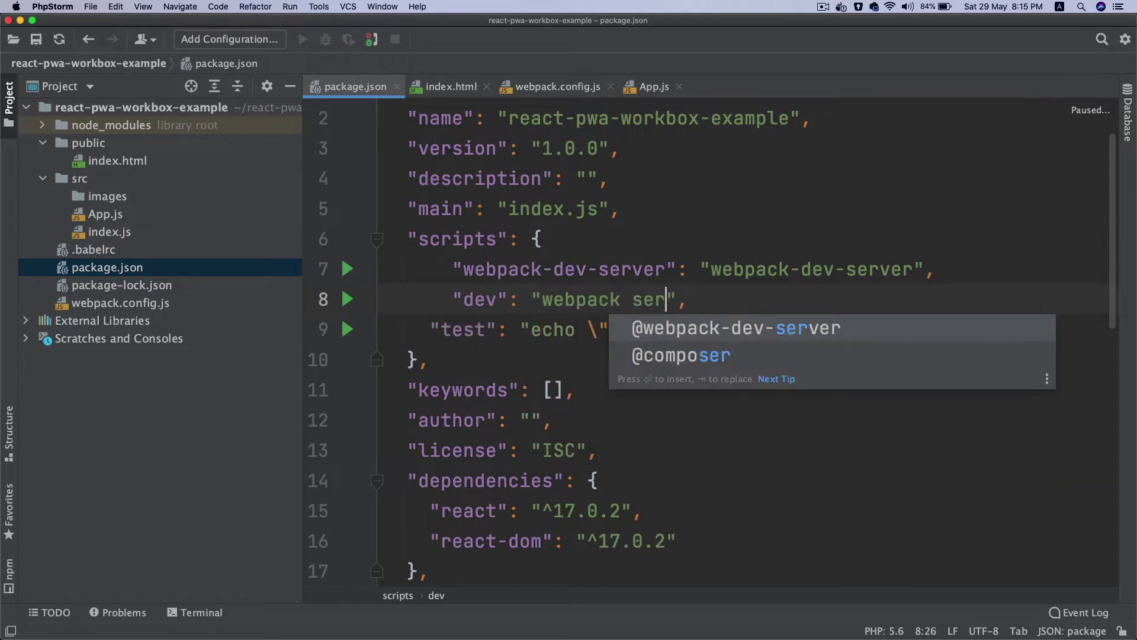
{"action": "type", "text": "ve "}
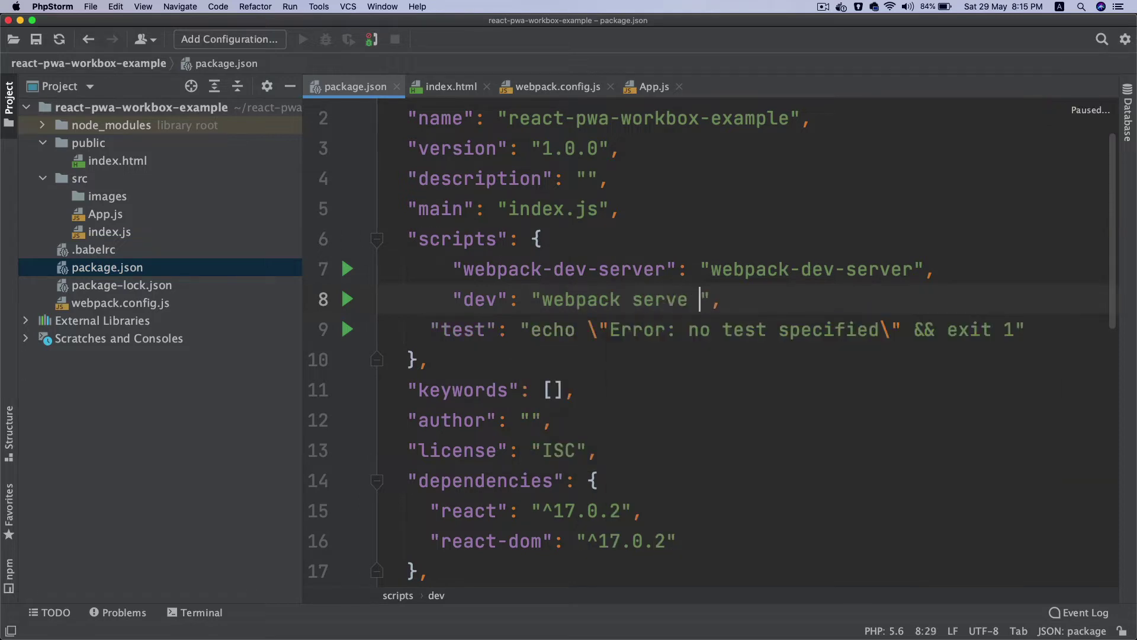
{"action": "type", "text": "--mode=deveo"}
Step: Add a dev script 'webpack serve --mode=development' and duplicate its line below
{"action": "key", "text": "BackSpace"}
{"action": "type", "text": "lopment"}
{"action": "key", "text": "End"}
{"action": "key", "text": "shift+Home"}
{"action": "key", "text": "super+c"}
{"action": "key", "text": "Right"}
{"action": "key", "text": "Return"}
{"action": "key", "text": "super+v"}
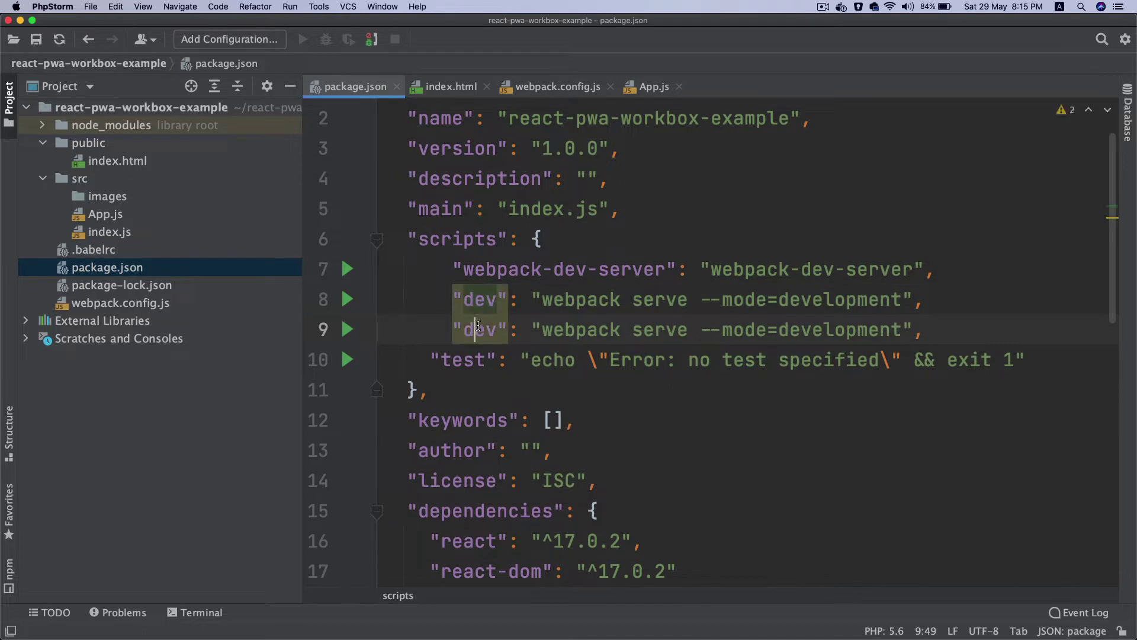
Step: Rename the duplicated dev key to 'prod'
{"action": "double_click", "coordinate": [476, 328]}
{"action": "type", "text": "[p"}
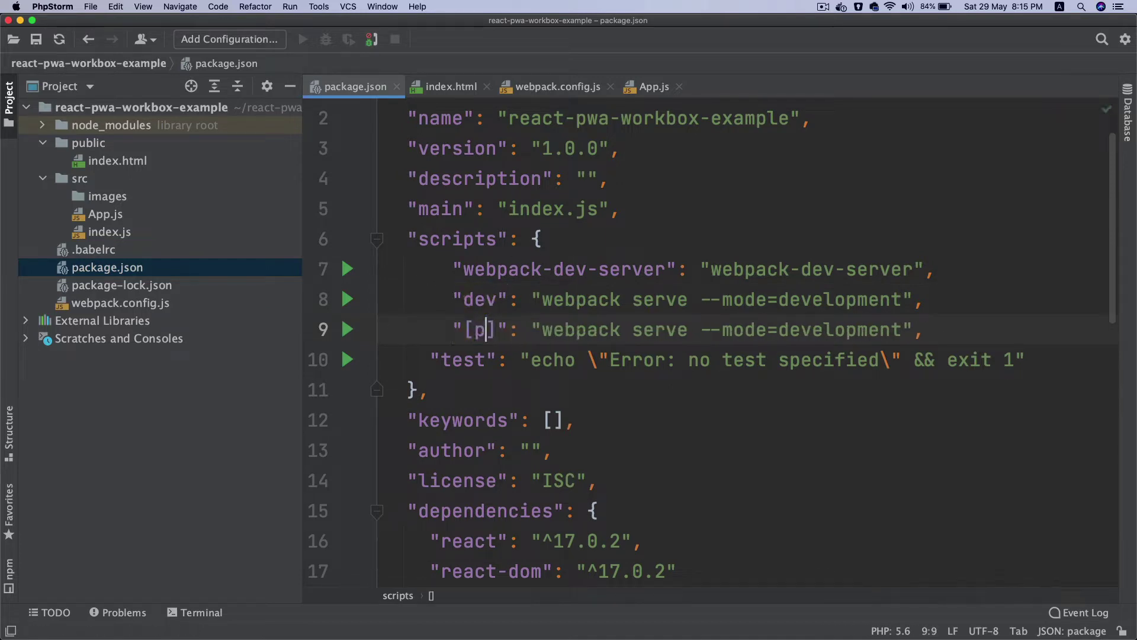
{"action": "key", "text": "BackSpace"}
{"action": "key", "text": "BackSpace"}
{"action": "key", "text": "Delete"}
{"action": "type", "text": "prod"}
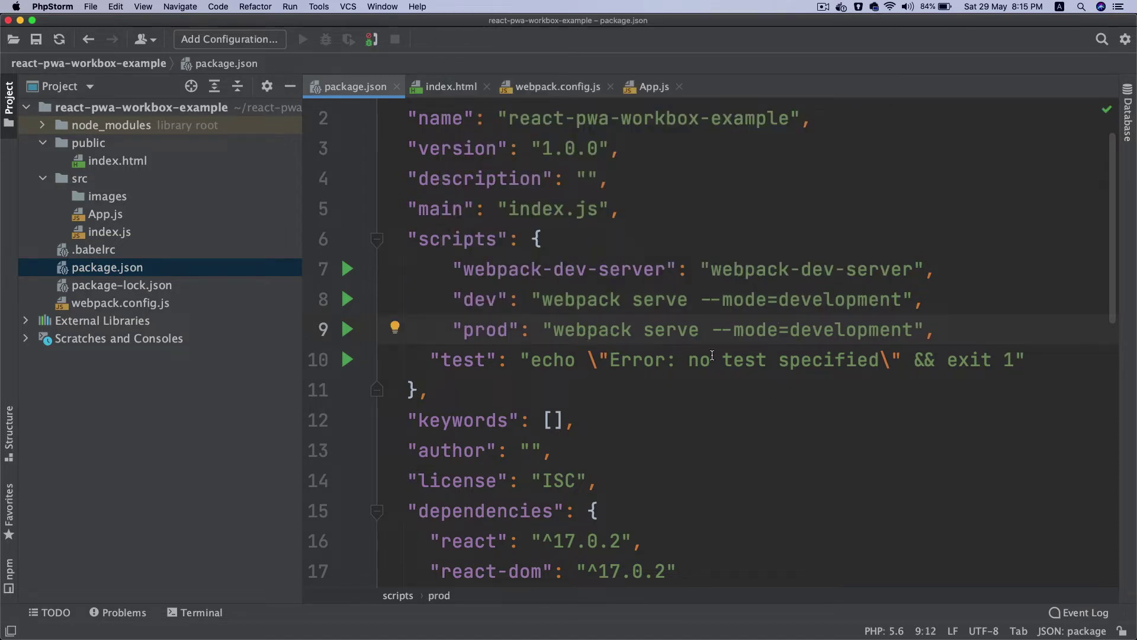
Step: Change the prod command to 'NODE_ENV=production webpack --mode=development'
{"action": "triple_click", "coordinate": [664, 330]}
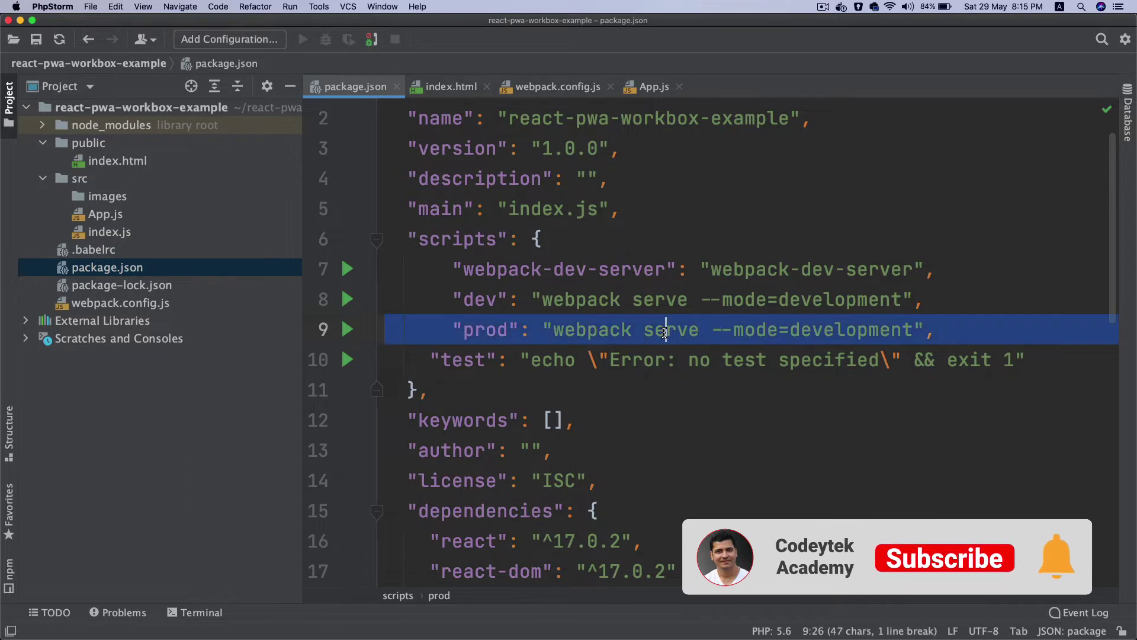
{"action": "double_click", "coordinate": [665, 331]}
{"action": "key", "text": "BackSpace"}
{"action": "key", "text": "BackSpace"}
{"action": "key", "text": "alt+Left"}
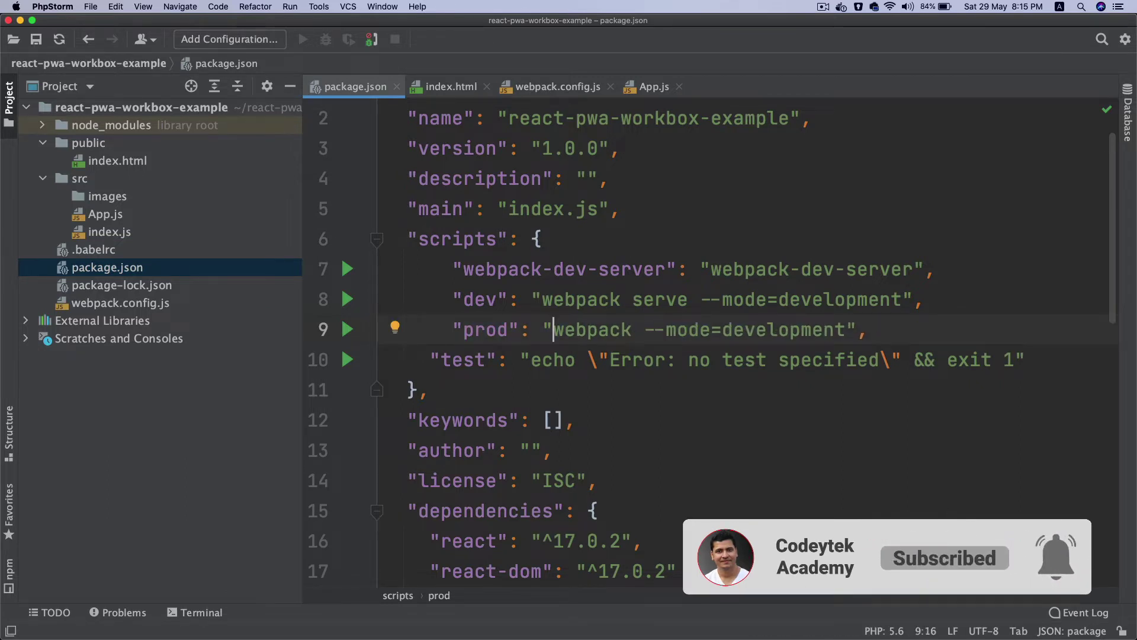
{"action": "type", "text": "NODE"}
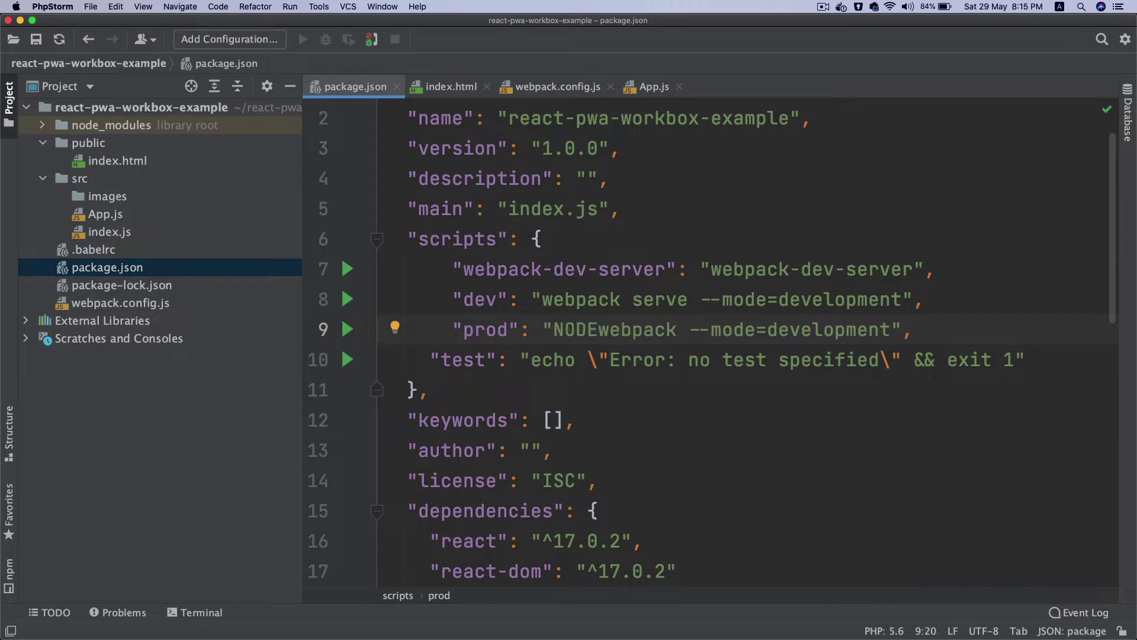
{"action": "type", "text": "_ENV=production"}
{"action": "key", "text": "Left"}
{"action": "key", "text": "alt+shift+Left"}
{"action": "key", "text": "alt+shift+Left"}
{"action": "key", "text": "alt+shift+Left"}
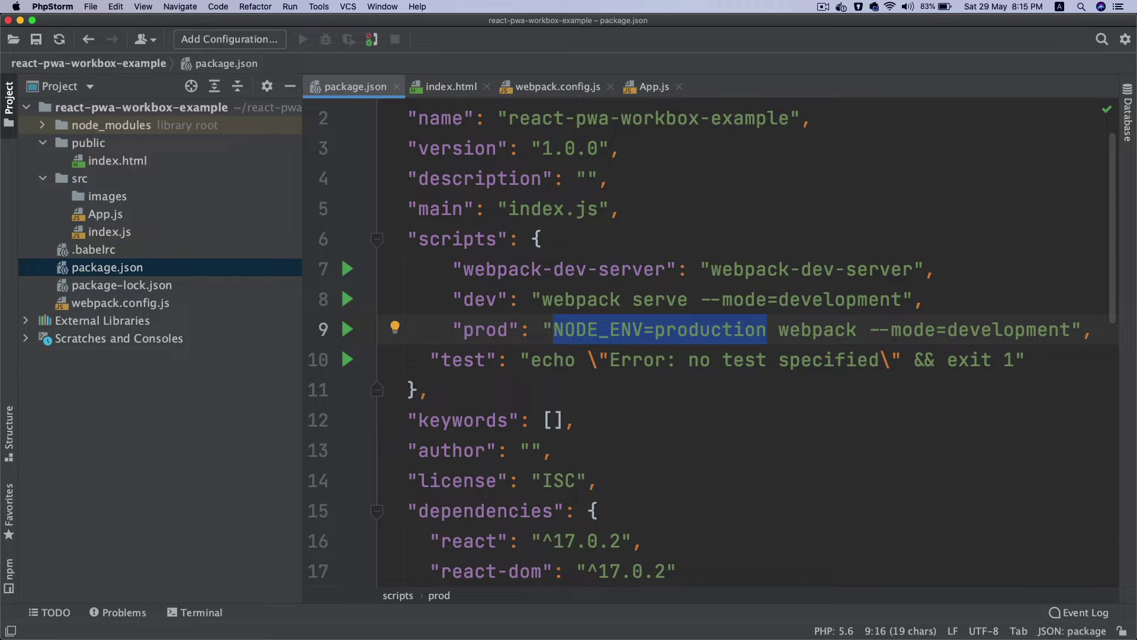
{"action": "left_click", "coordinate": [855, 337]}
{"action": "scroll", "coordinate": [854, 343], "scroll_direction": "down", "scroll_amount": 1}
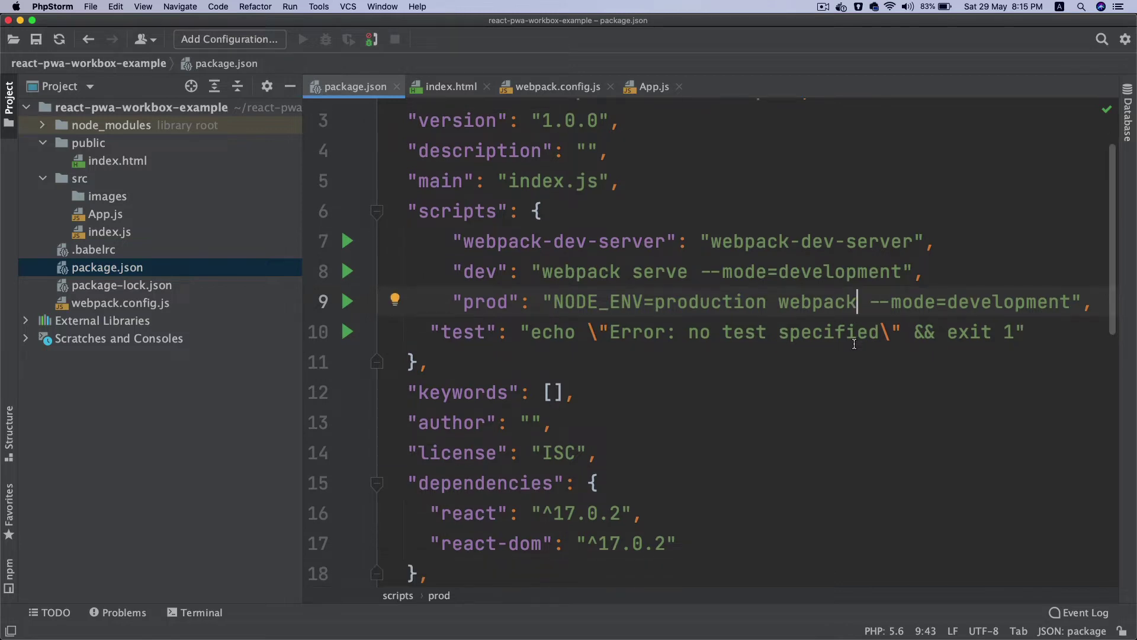
Step: Install serve as a dev dependency with 'npm i serve -D', then return to package.json
{"action": "double_click", "coordinate": [478, 331]}
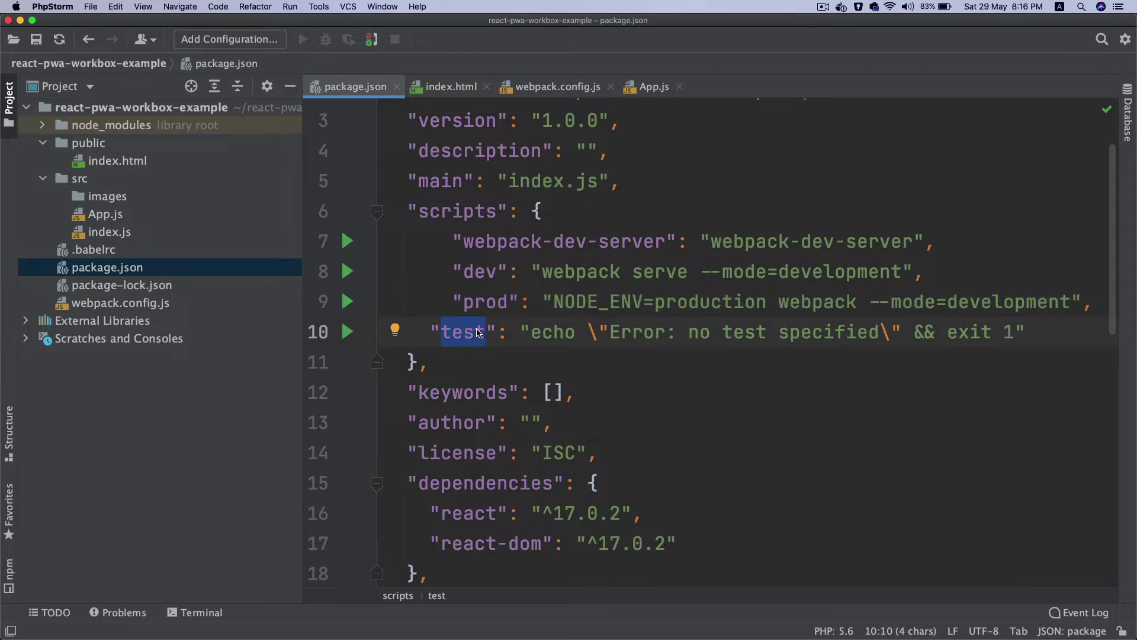
{"action": "mouse_move", "coordinate": [548, 628]}
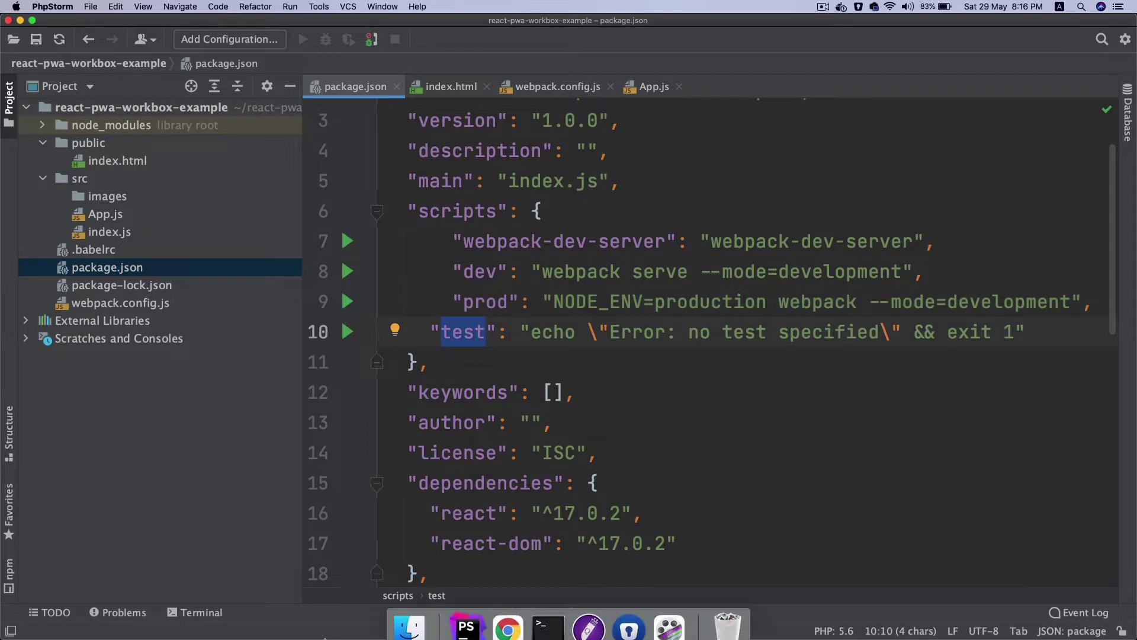
{"action": "left_click", "coordinate": [536, 615]}
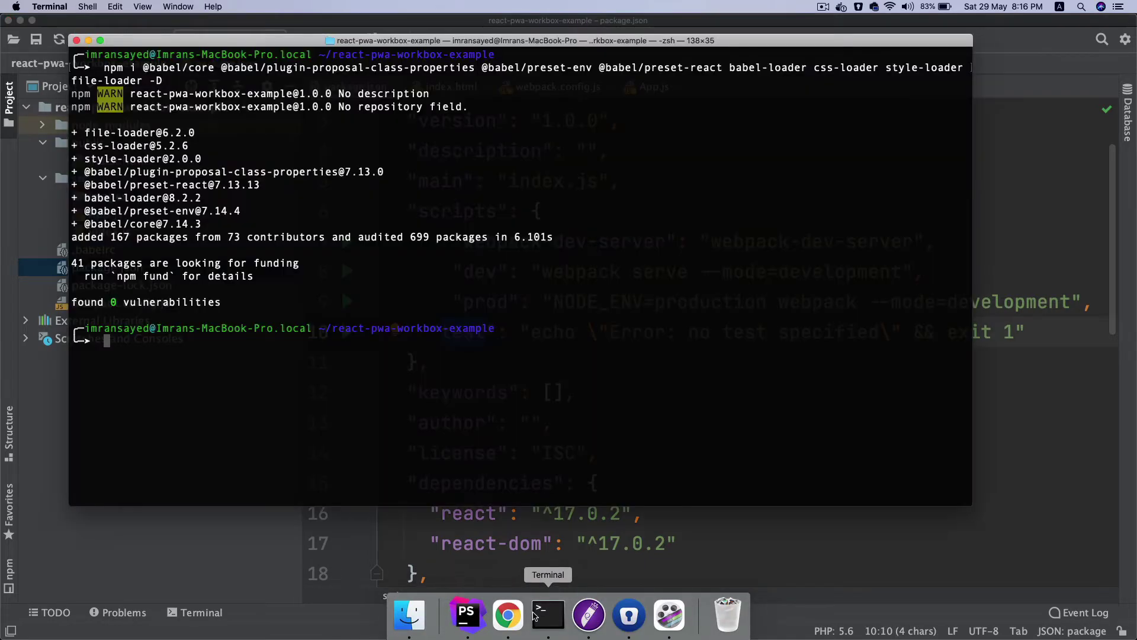
{"action": "type", "text": "npm i serve -D"}
{"action": "key", "text": "Return"}
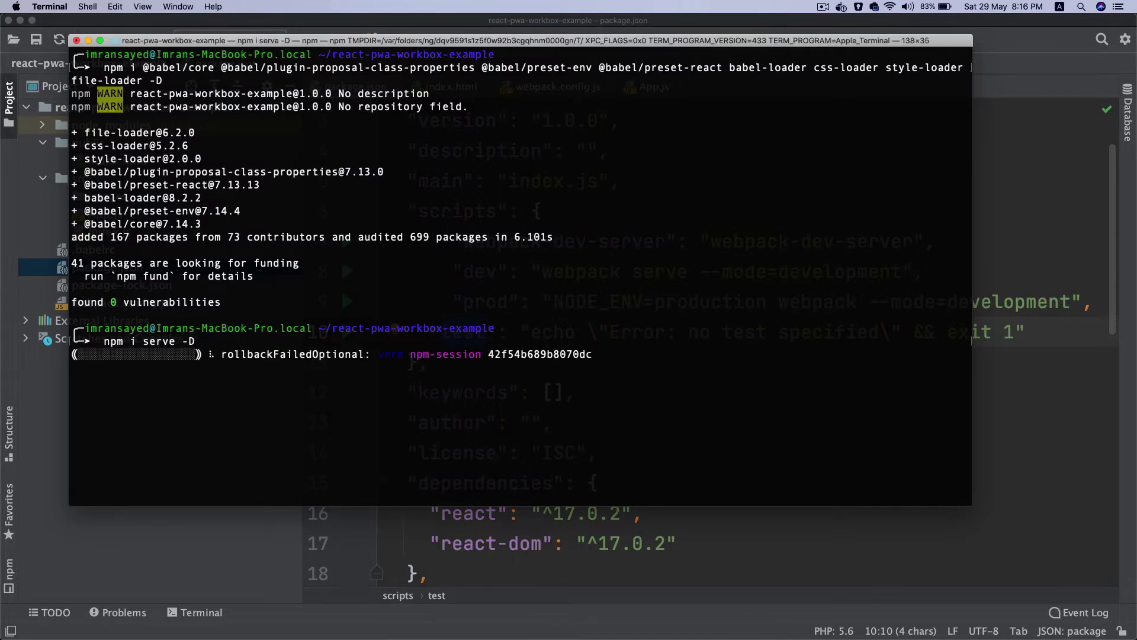
{"action": "key", "text": "super+Tab"}
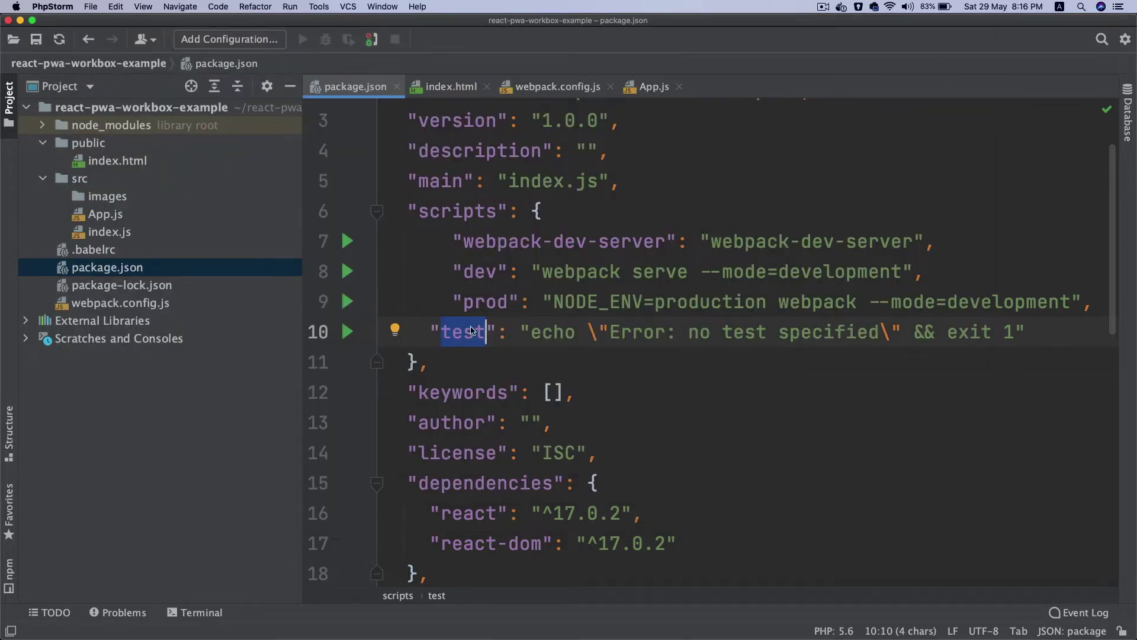
{"action": "type", "text": "servrr"}
Step: Replace the test entry with a 'serve' script running 'npm run prod && serve -s dist', aligned with the other scripts
{"action": "key", "text": "BackSpace"}
{"action": "key", "text": "BackSpace"}
{"action": "type", "text": "e"}
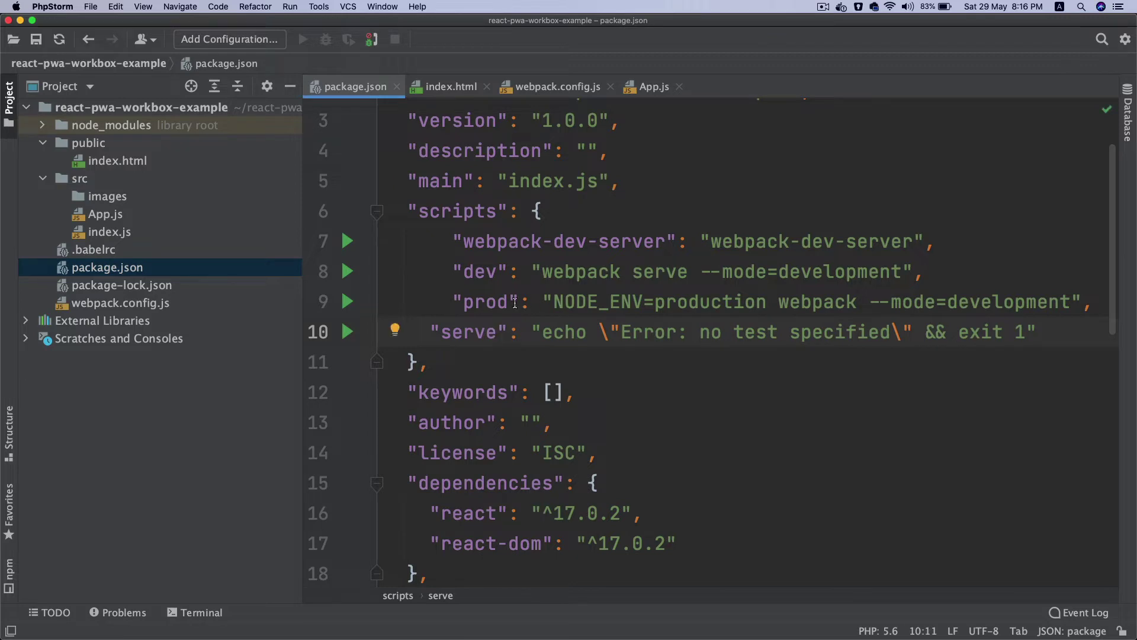
{"action": "left_click", "coordinate": [490, 303]}
{"action": "left_click", "coordinate": [544, 332]}
{"action": "left_click_drag", "start_coordinate": [544, 332], "coordinate": [1028, 332]}
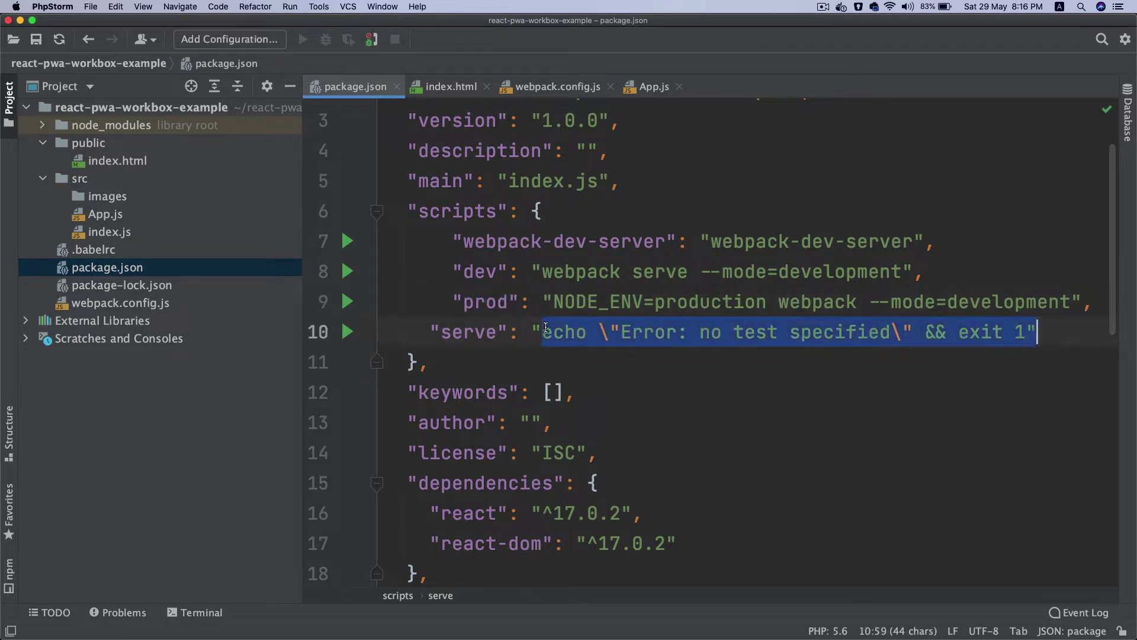
{"action": "type", "text": "npm run prod"}
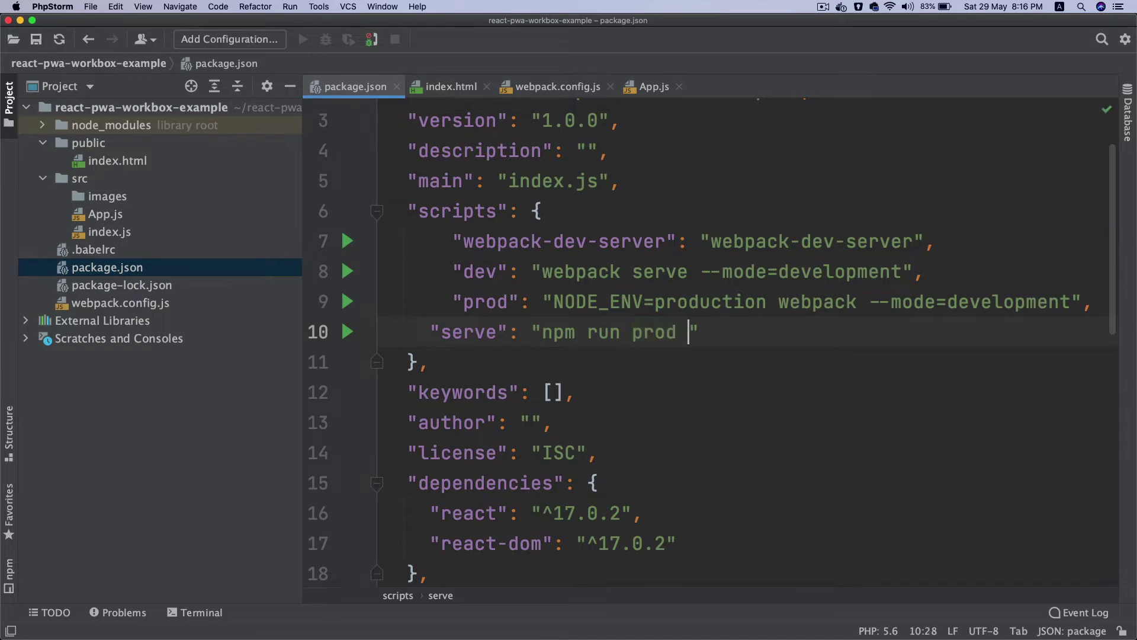
{"action": "type", "text": " && "}
{"action": "type", "text": "serve "}
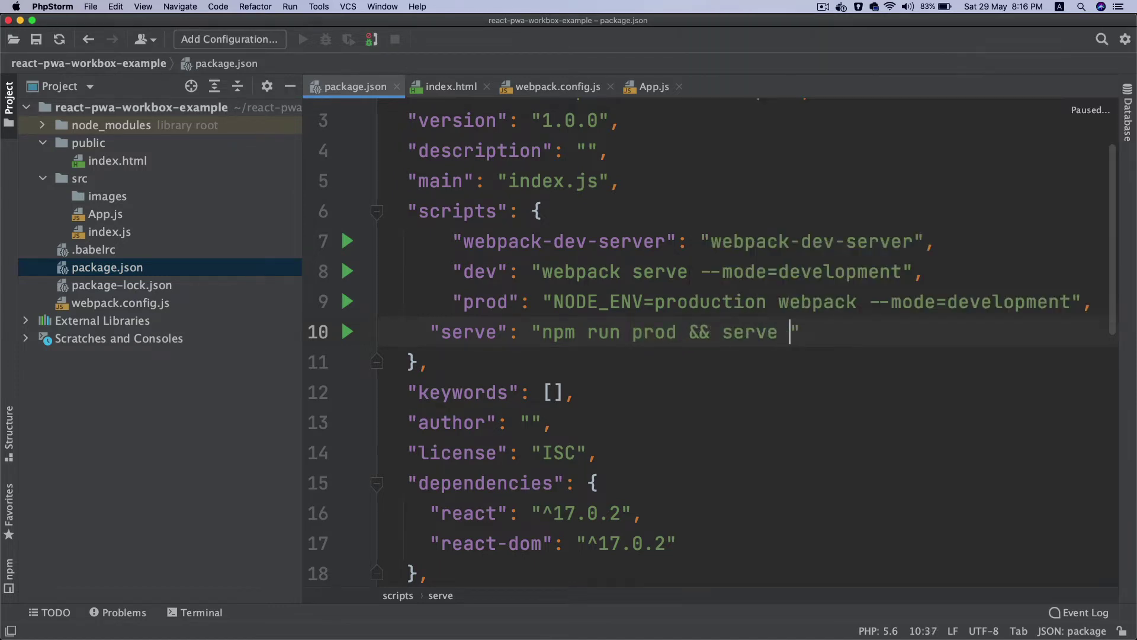
{"action": "type", "text": "-s"}
{"action": "type", "text": "dist"}
{"action": "key", "text": "Home"}
{"action": "key", "text": "Tab"}
{"action": "key", "text": "Left"}
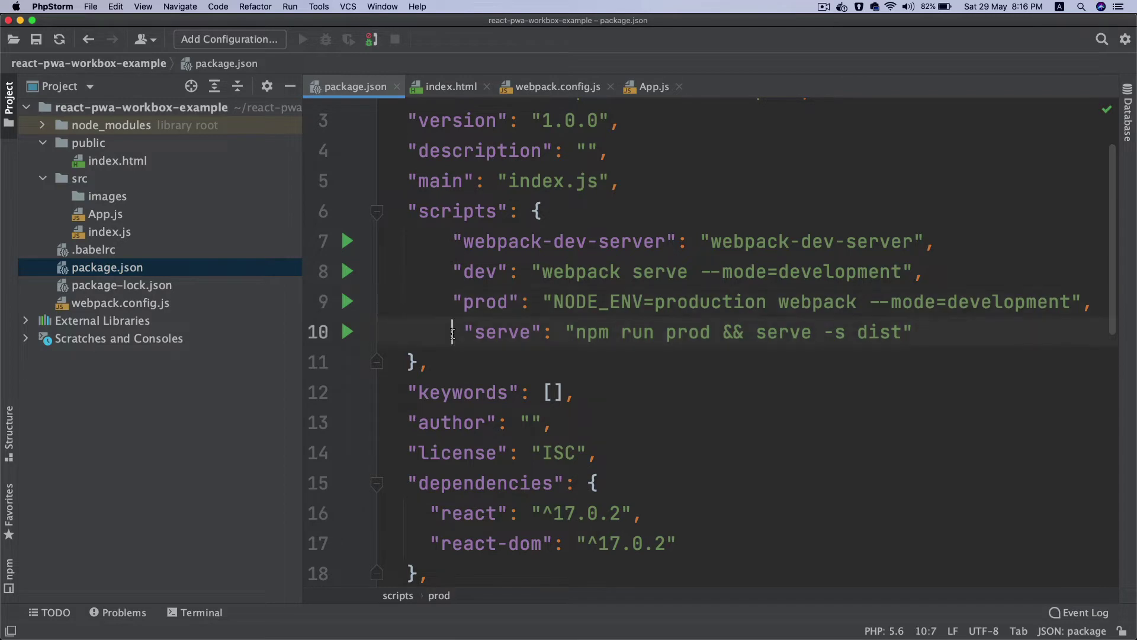
{"action": "key", "text": "BackSpace"}
Step: Run 'npm run dev' and confirm webpack compiles main.js and serves localhost:8080
{"action": "left_click", "coordinate": [703, 352]}
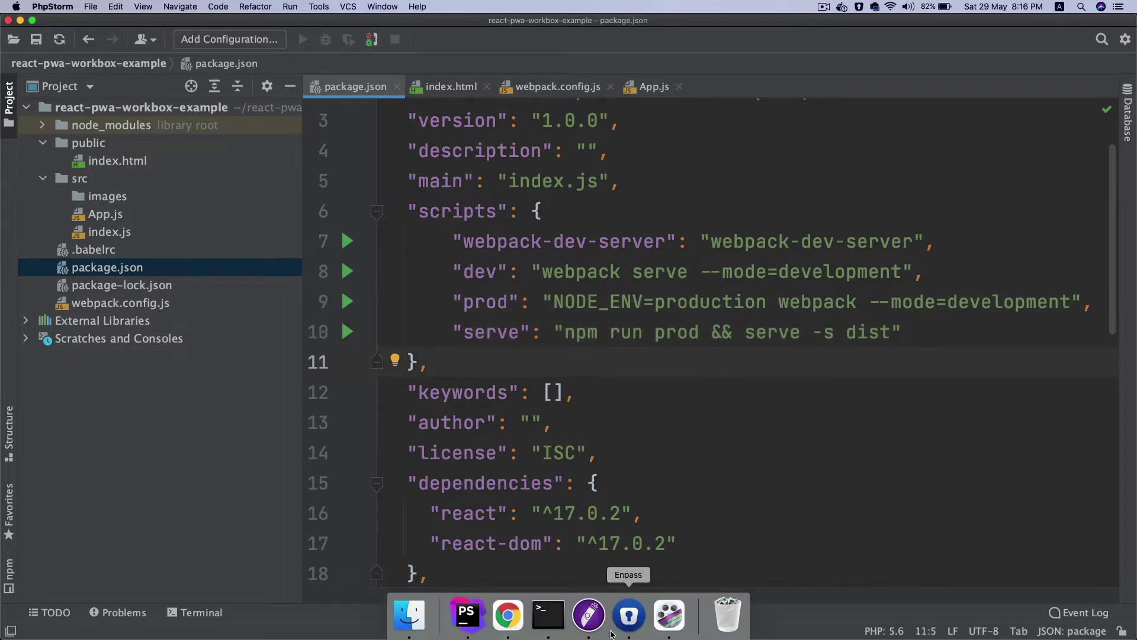
{"action": "left_click", "coordinate": [547, 613]}
{"action": "type", "text": "clear"}
{"action": "key", "text": "Return"}
{"action": "type", "text": "npm run dev"}
{"action": "key", "text": "Return"}
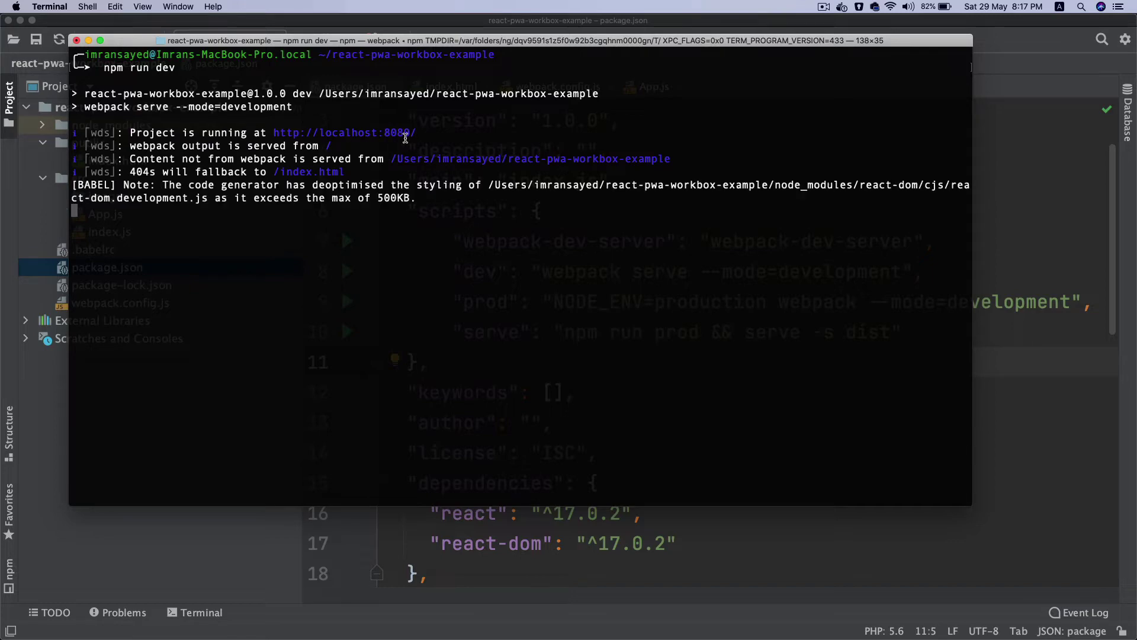
{"action": "left_click_drag", "start_coordinate": [416, 133], "coordinate": [276, 133]}
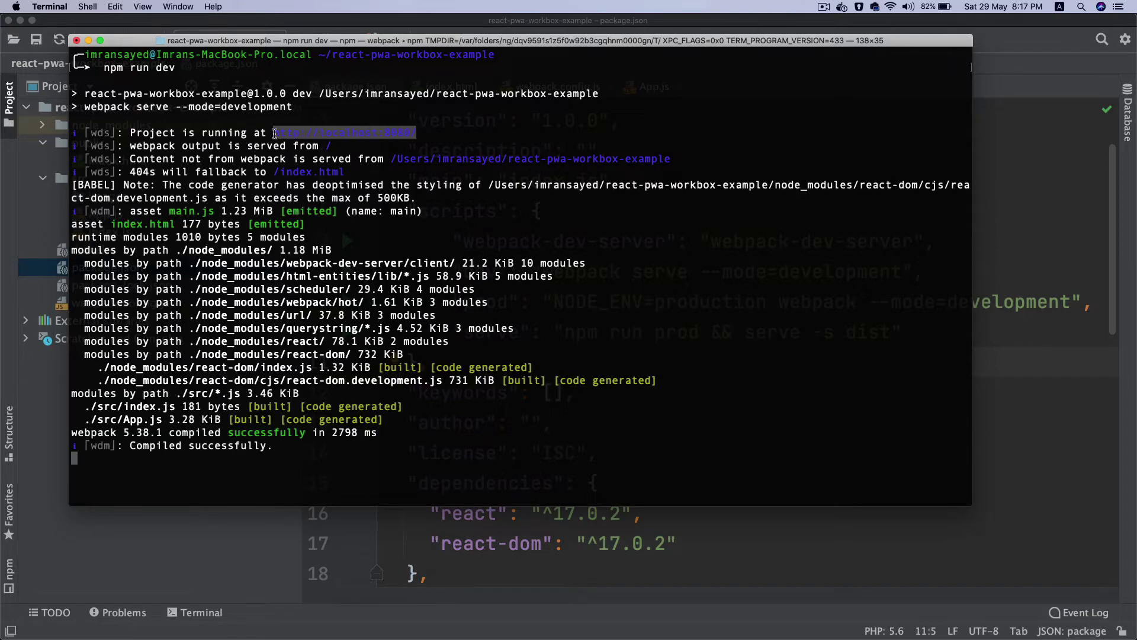
{"action": "left_click", "coordinate": [355, 246]}
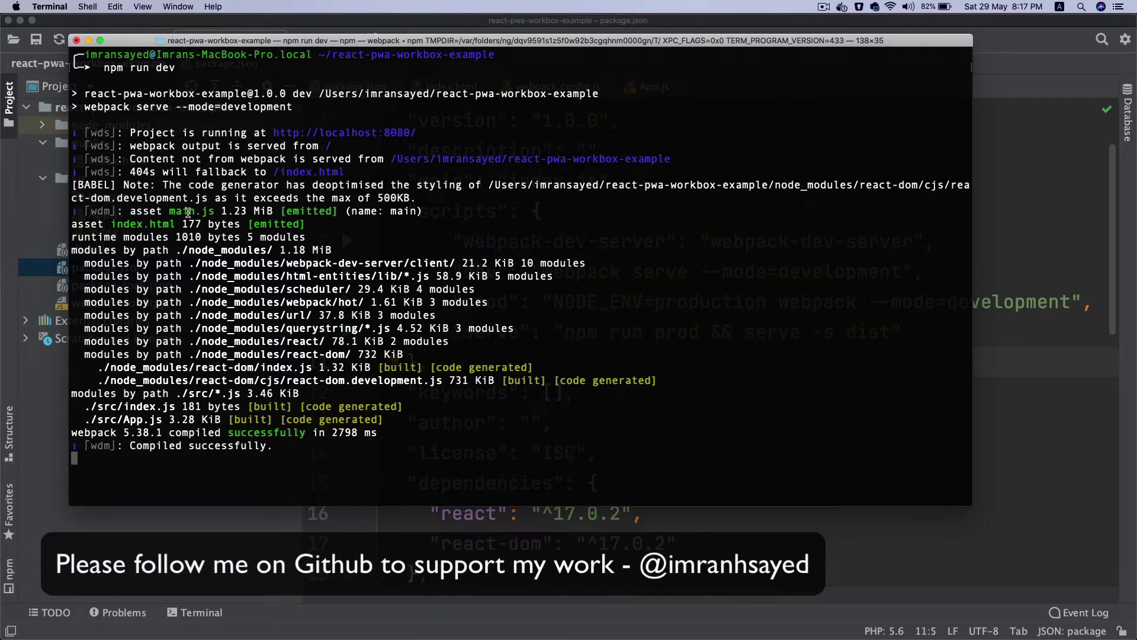
{"action": "left_click_drag", "start_coordinate": [170, 211], "coordinate": [212, 211]}
{"action": "left_click", "coordinate": [233, 245]}
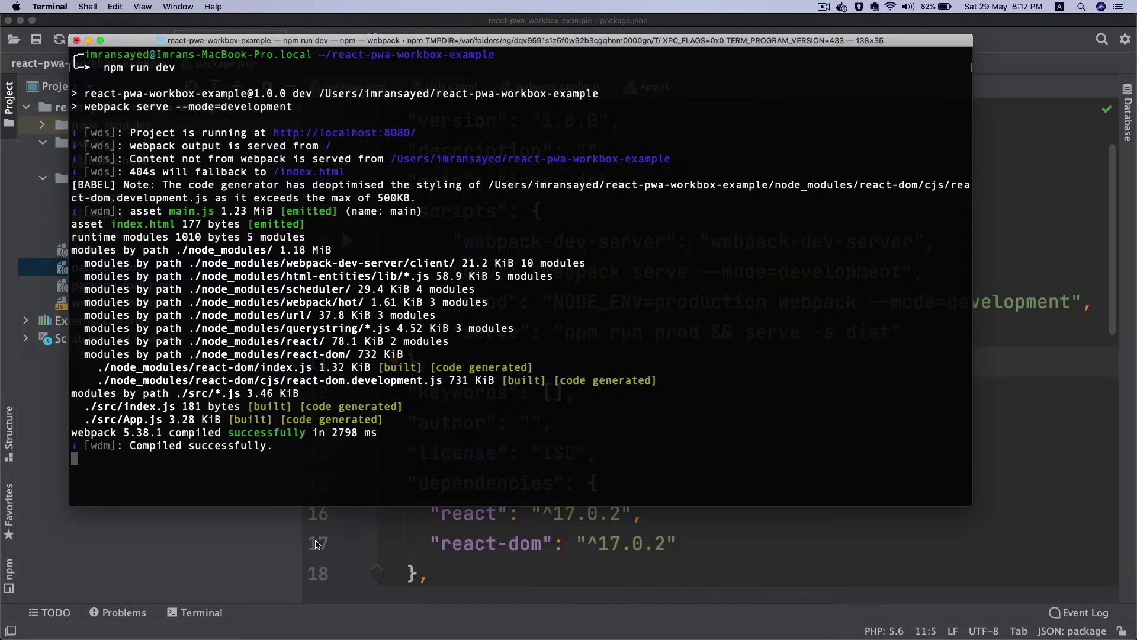
{"action": "left_click", "coordinate": [140, 267]}
{"action": "double_click", "coordinate": [72, 143]}
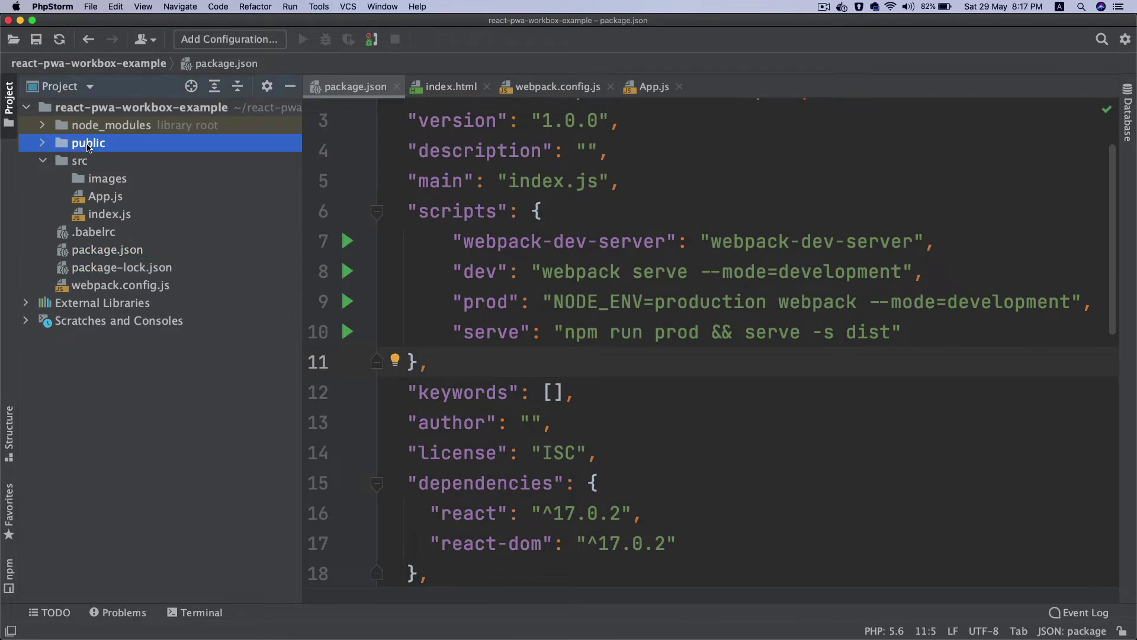
{"action": "double_click", "coordinate": [110, 161]}
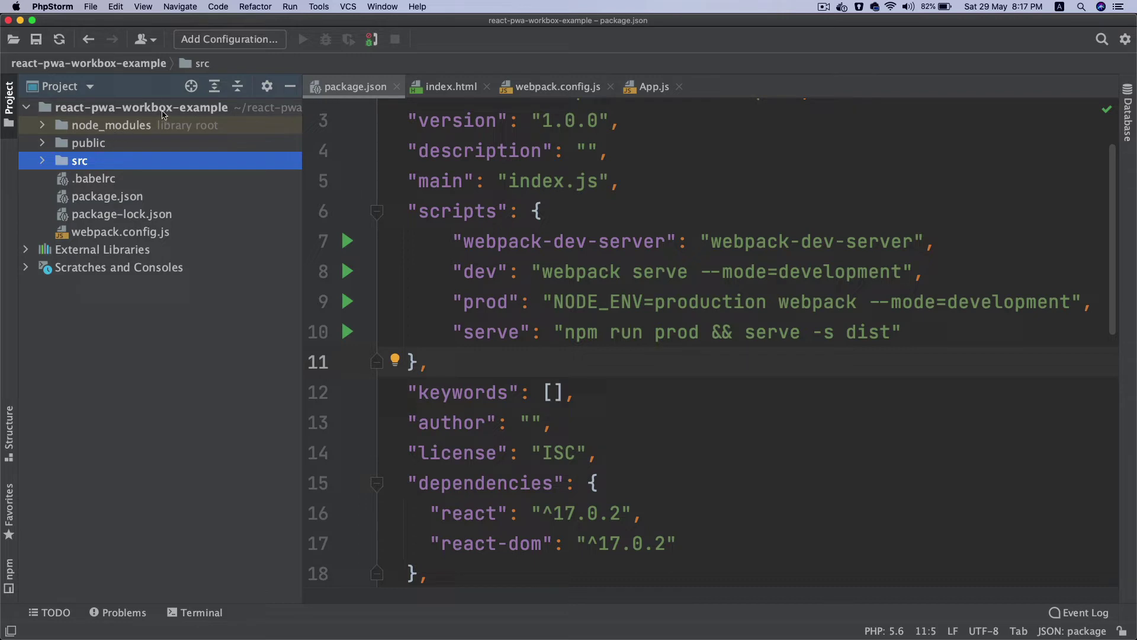
{"action": "double_click", "coordinate": [488, 332]}
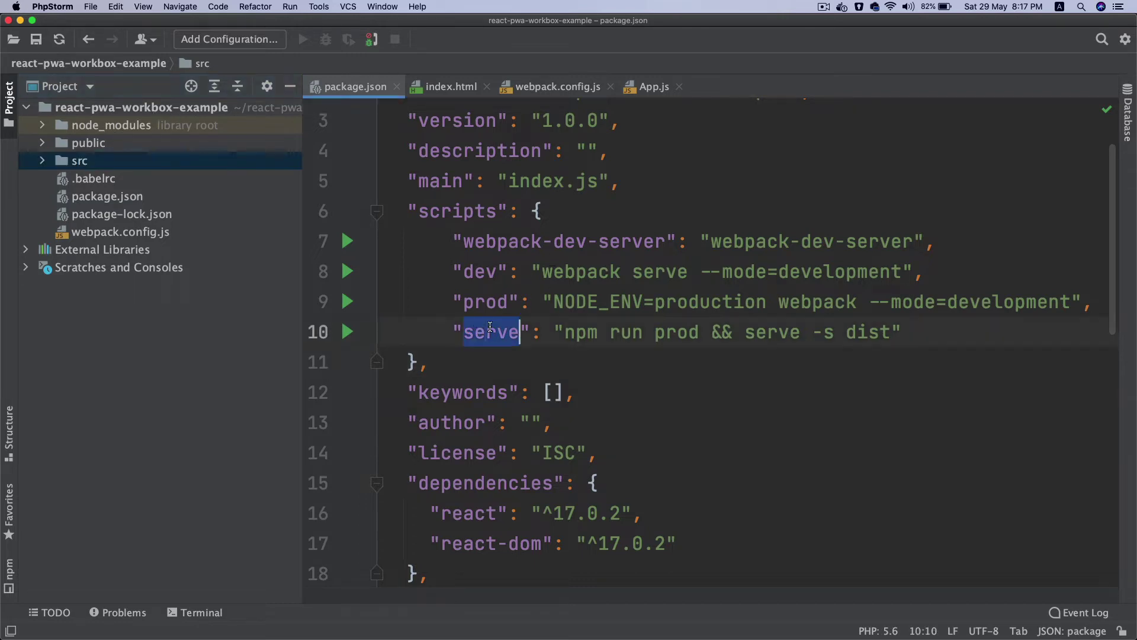
{"action": "left_click", "coordinate": [507, 614]}
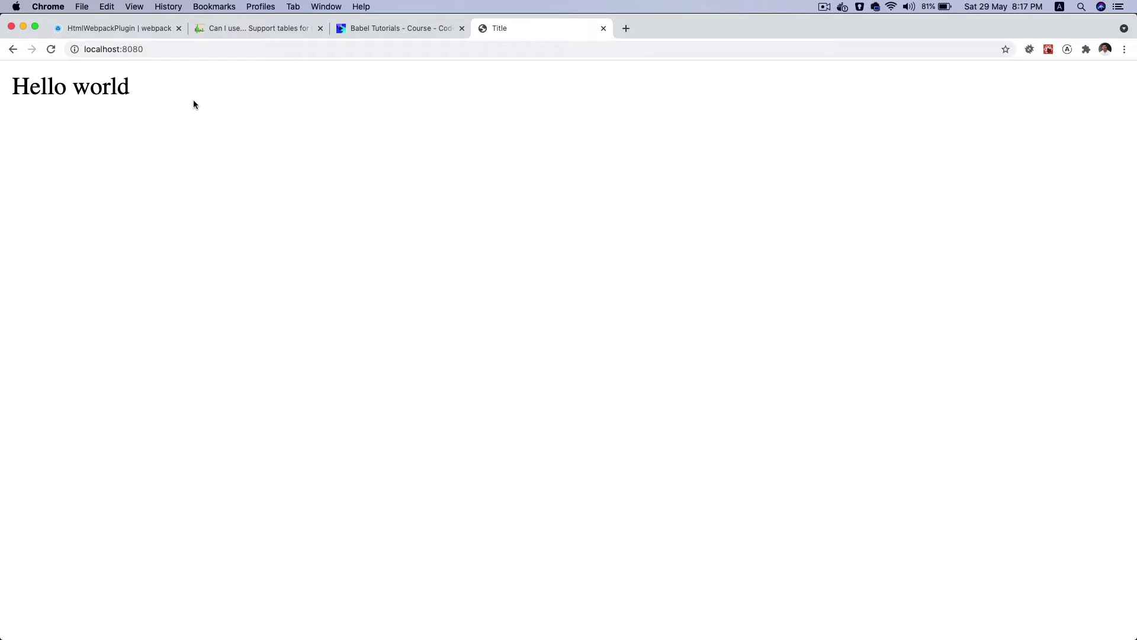
{"action": "key", "text": "super+alt+i"}
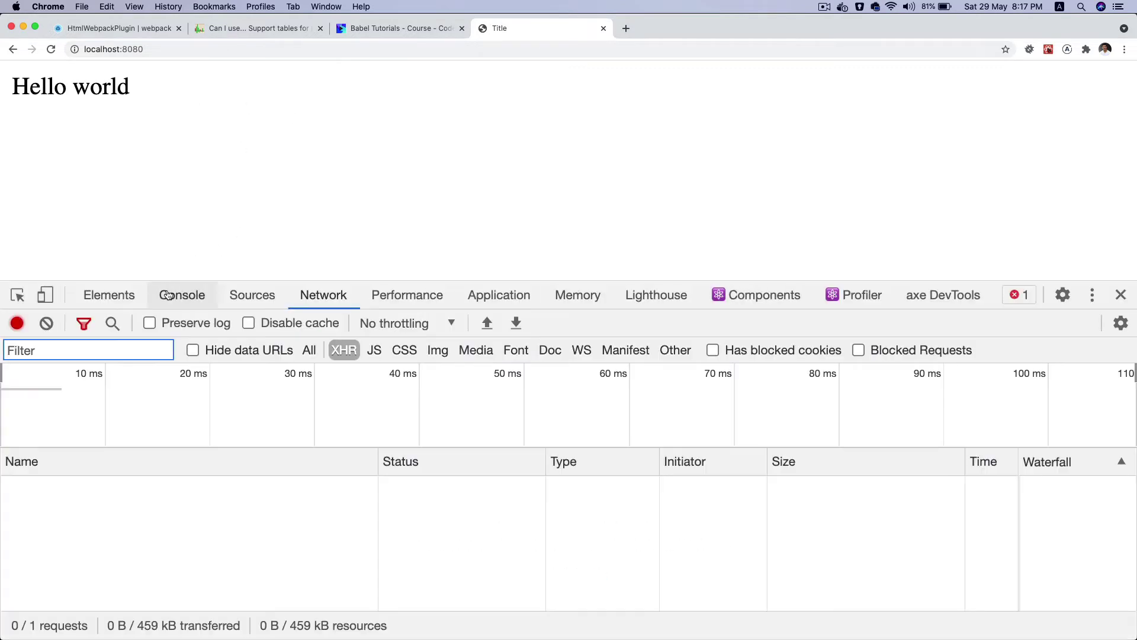
{"action": "key", "text": "super+Tab"}
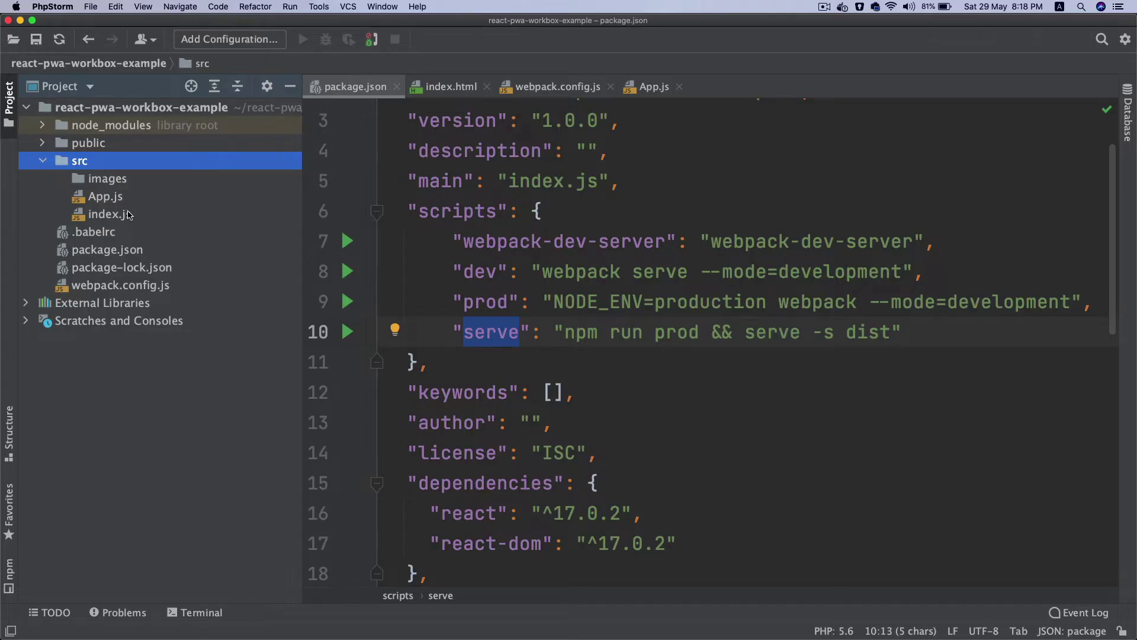
Step: Open src/index.js and check the App component it renders
{"action": "double_click", "coordinate": [128, 215]}
{"action": "left_click", "coordinate": [520, 241]}
{"action": "scroll", "coordinate": [520, 241], "scroll_direction": "up", "scroll_amount": 3}
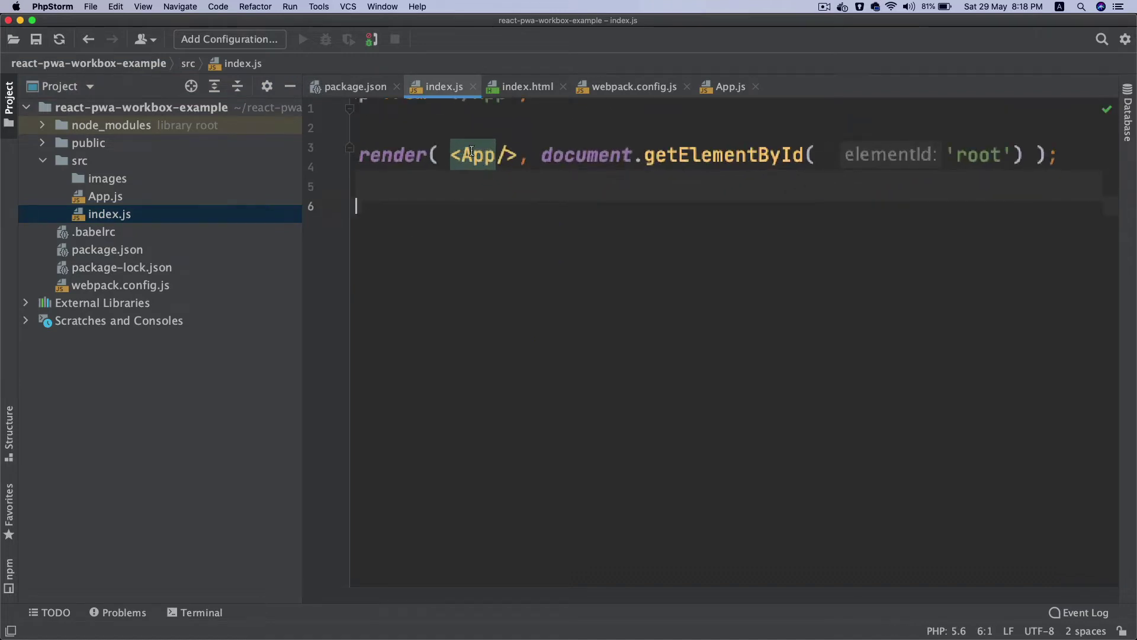
{"action": "double_click", "coordinate": [490, 186]}
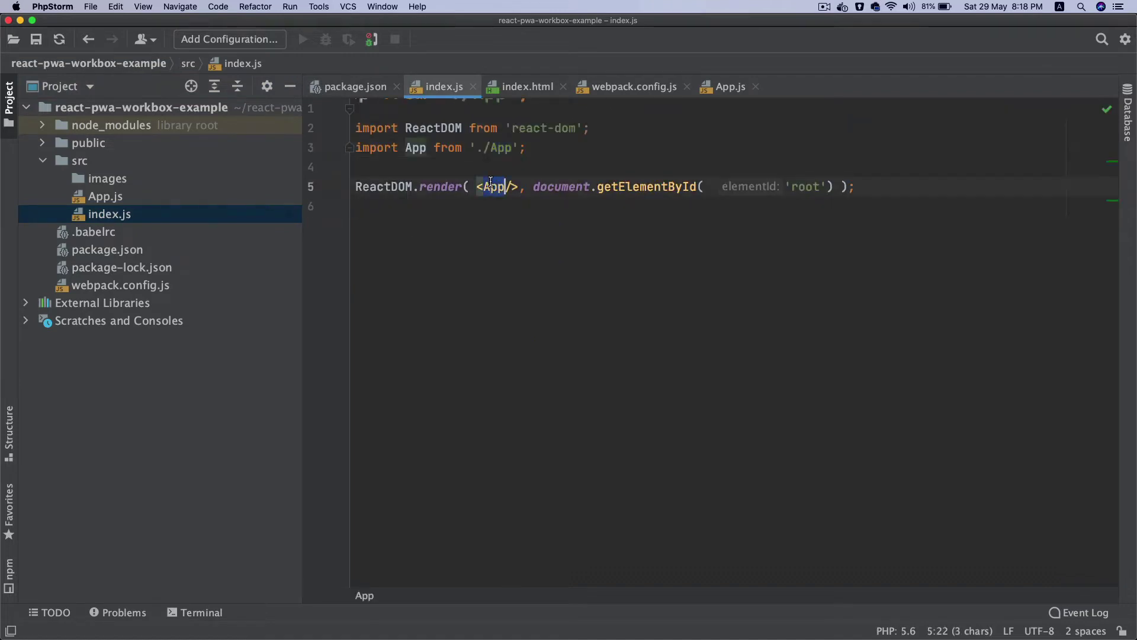
{"action": "left_click", "coordinate": [489, 188], "text": "super"}
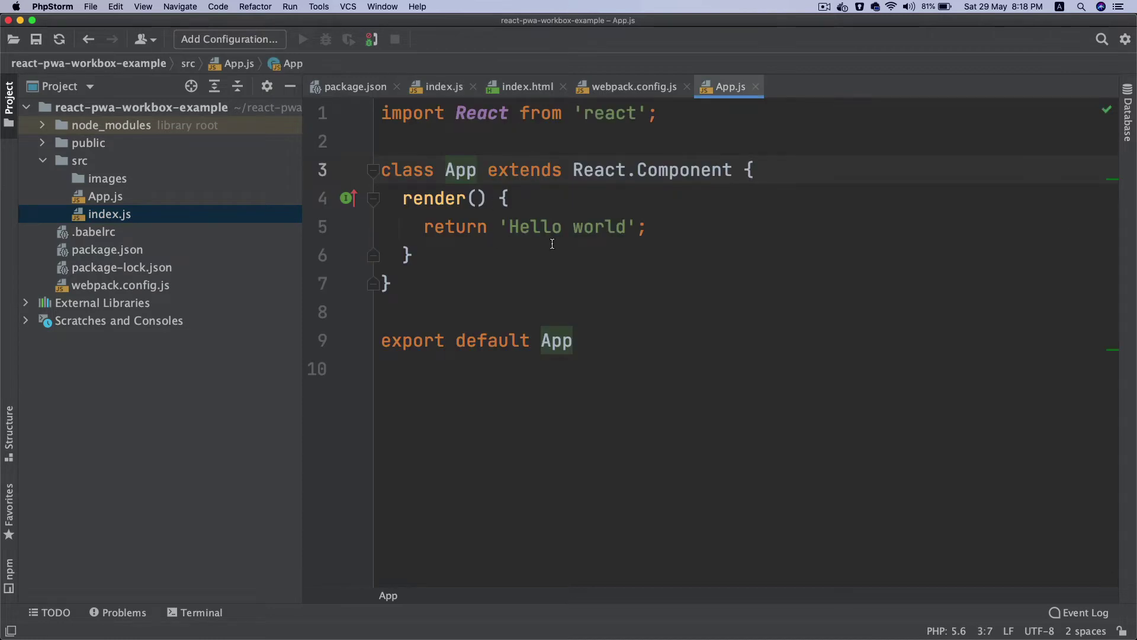
{"action": "key", "text": "super+w"}
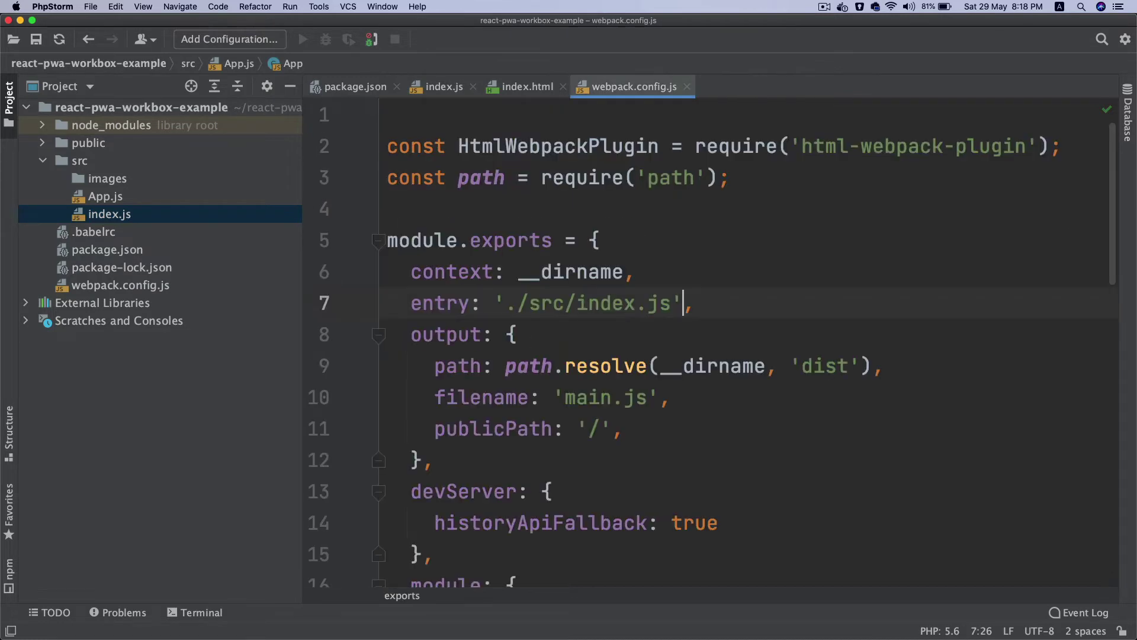
{"action": "left_click", "coordinate": [445, 87]}
{"action": "mouse_move", "coordinate": [440, 186]}
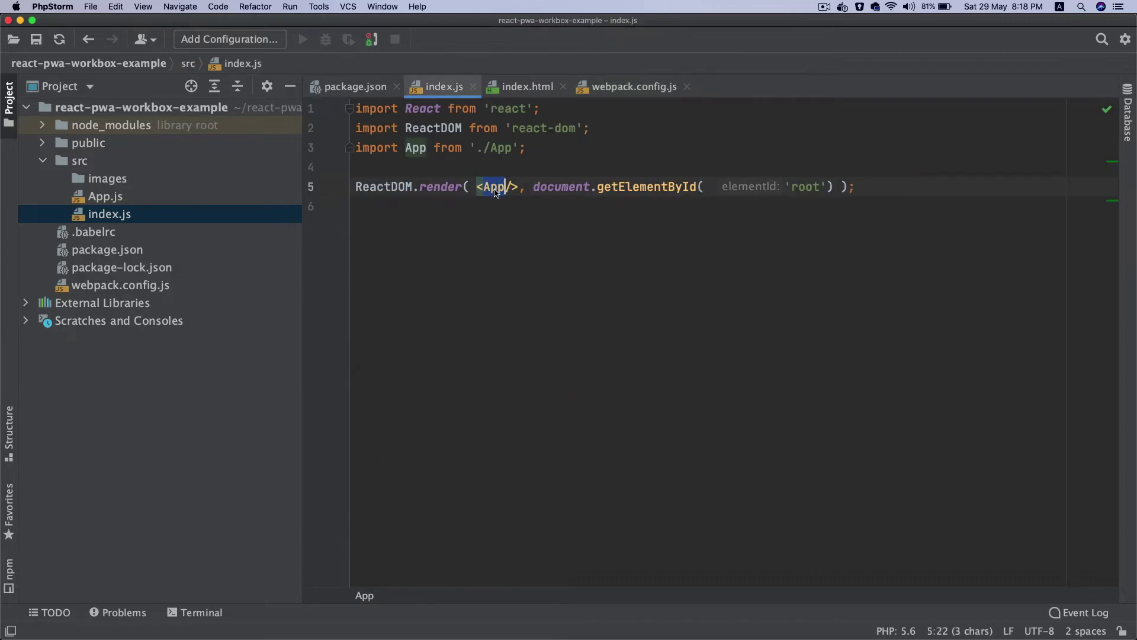
{"action": "scroll", "coordinate": [558, 237], "scroll_direction": "up", "scroll_amount": 3}
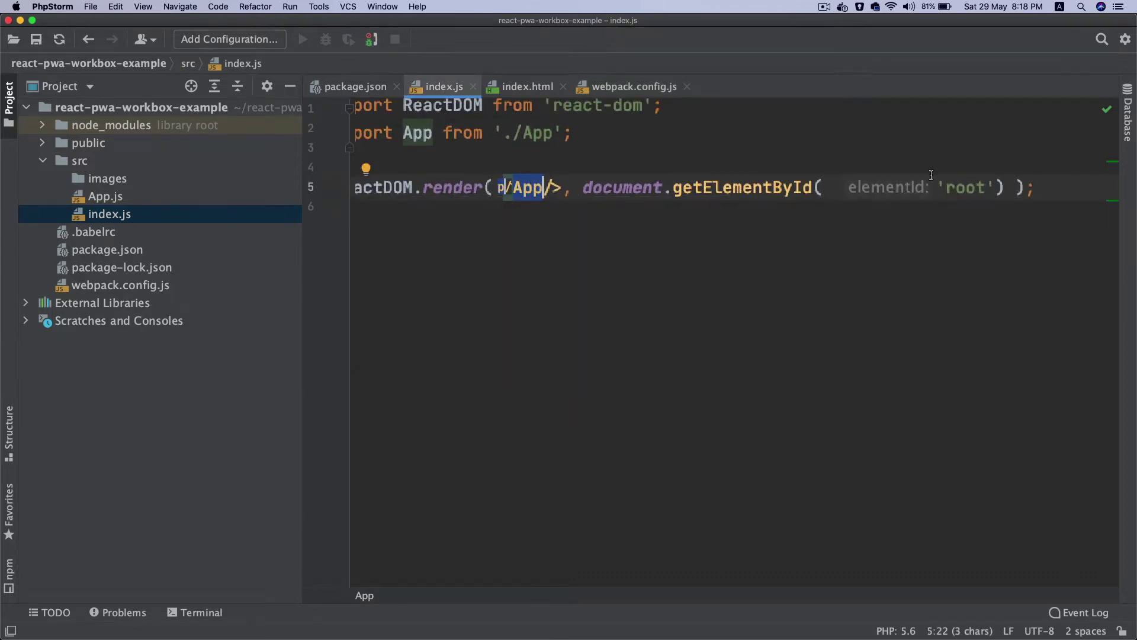
{"action": "scroll", "coordinate": [562, 184], "scroll_direction": "down", "scroll_amount": 3}
Step: Compare public/index.html's root div with div#root in Chrome DevTools
{"action": "double_click", "coordinate": [196, 146]}
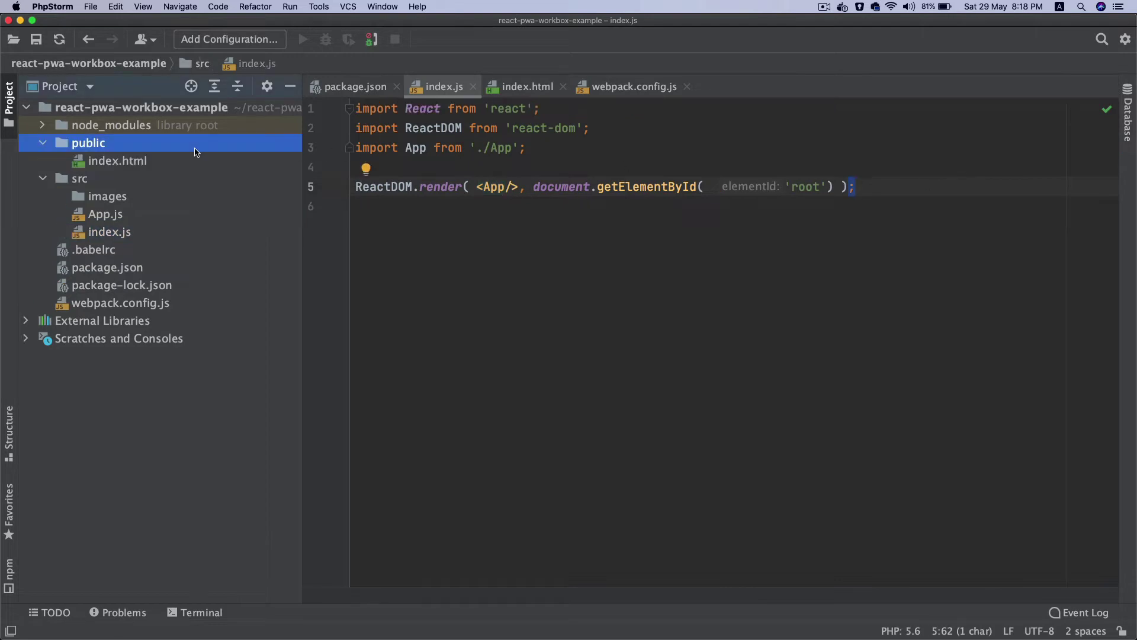
{"action": "left_click", "coordinate": [178, 177]}
{"action": "double_click", "coordinate": [117, 159]}
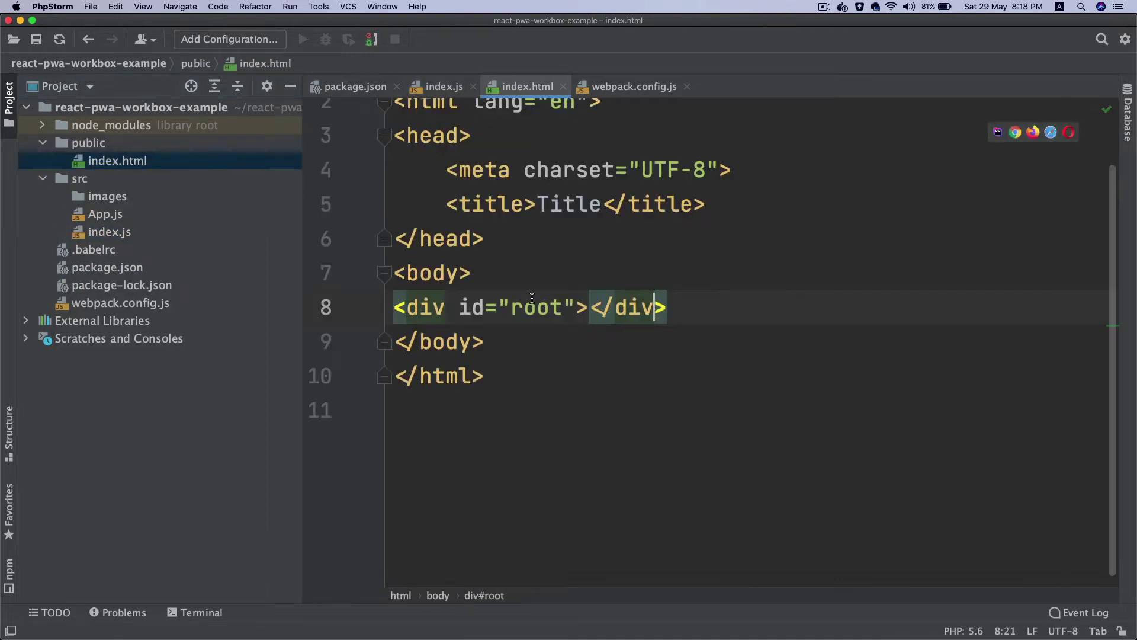
{"action": "left_click", "coordinate": [705, 318]}
{"action": "key", "text": "shift+Home"}
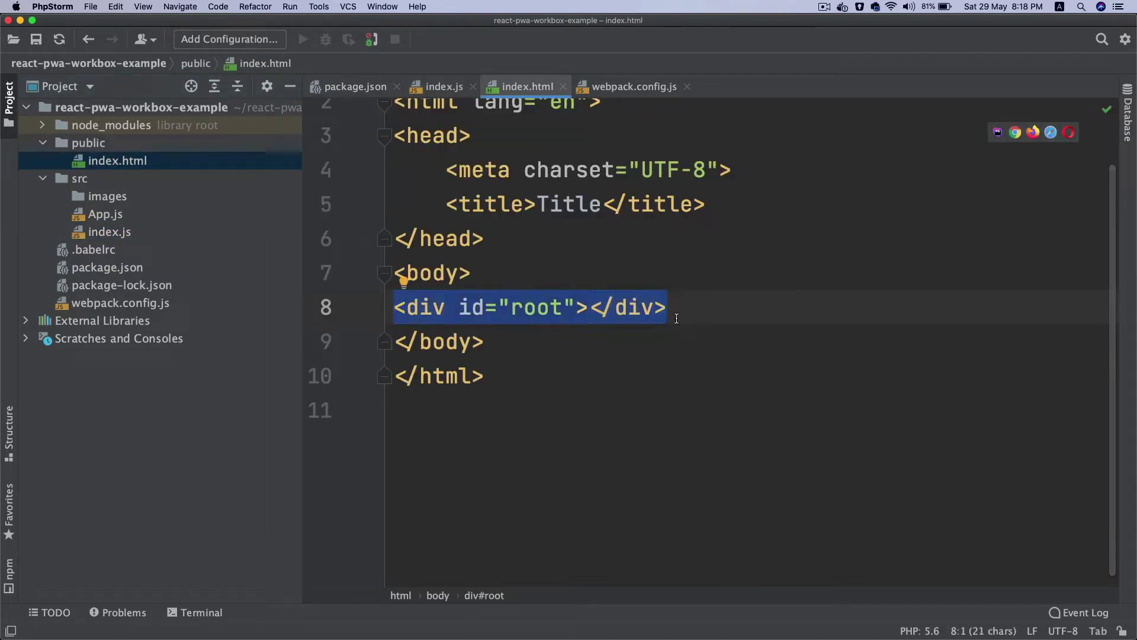
{"action": "key", "text": "super+Tab"}
{"action": "left_click", "coordinate": [125, 406]}
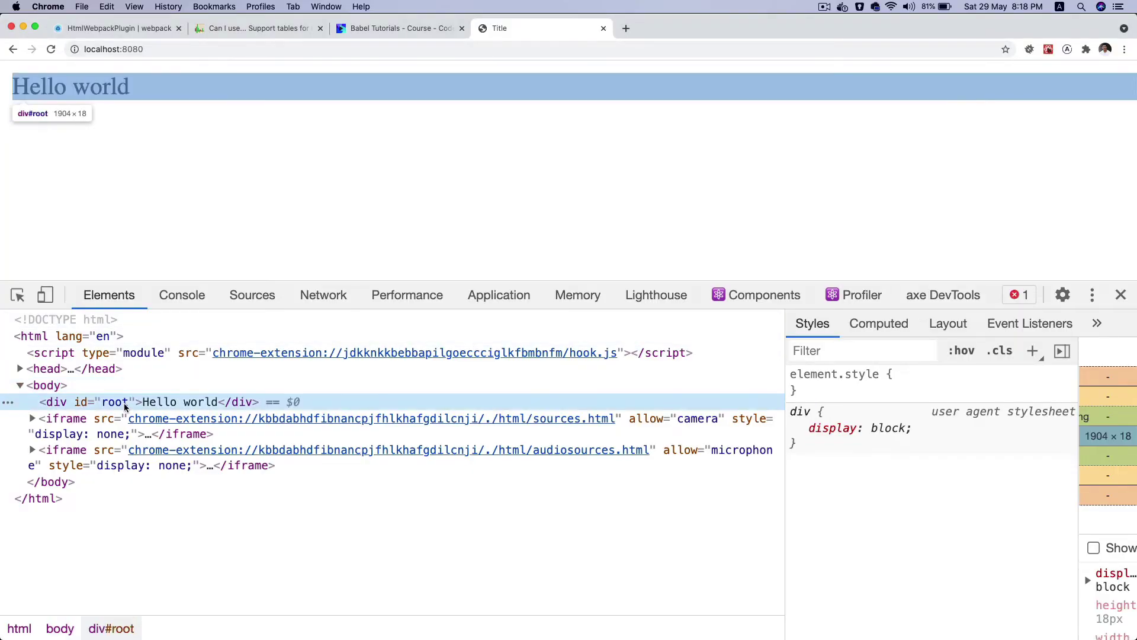
{"action": "key", "text": "super+equal"}
{"action": "key", "text": "super+equal"}
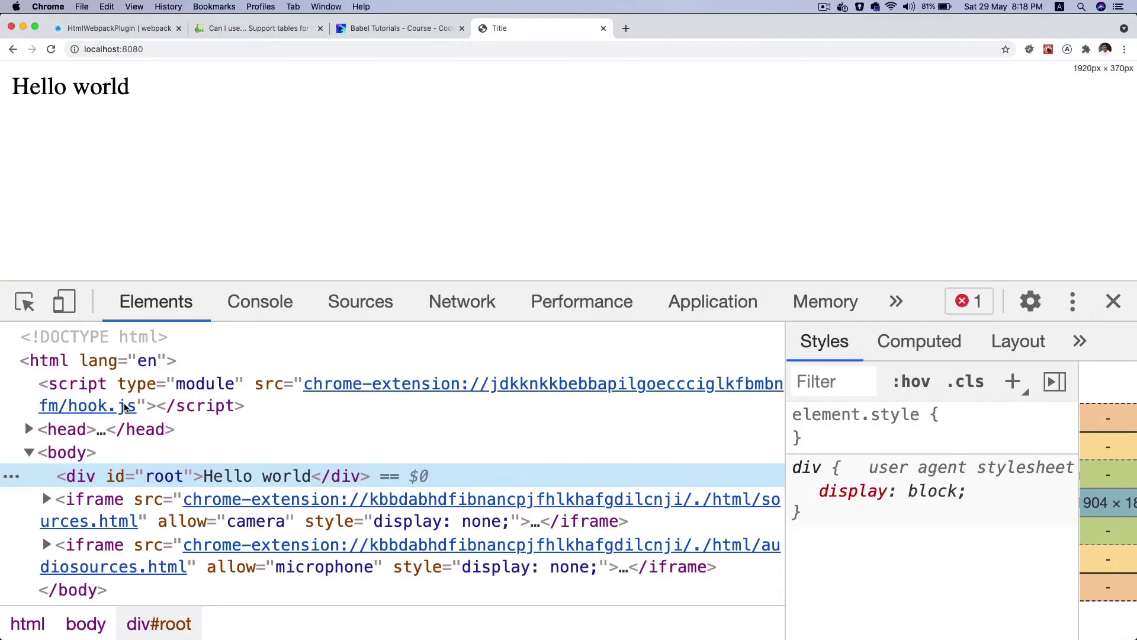
{"action": "key", "text": "super+equal"}
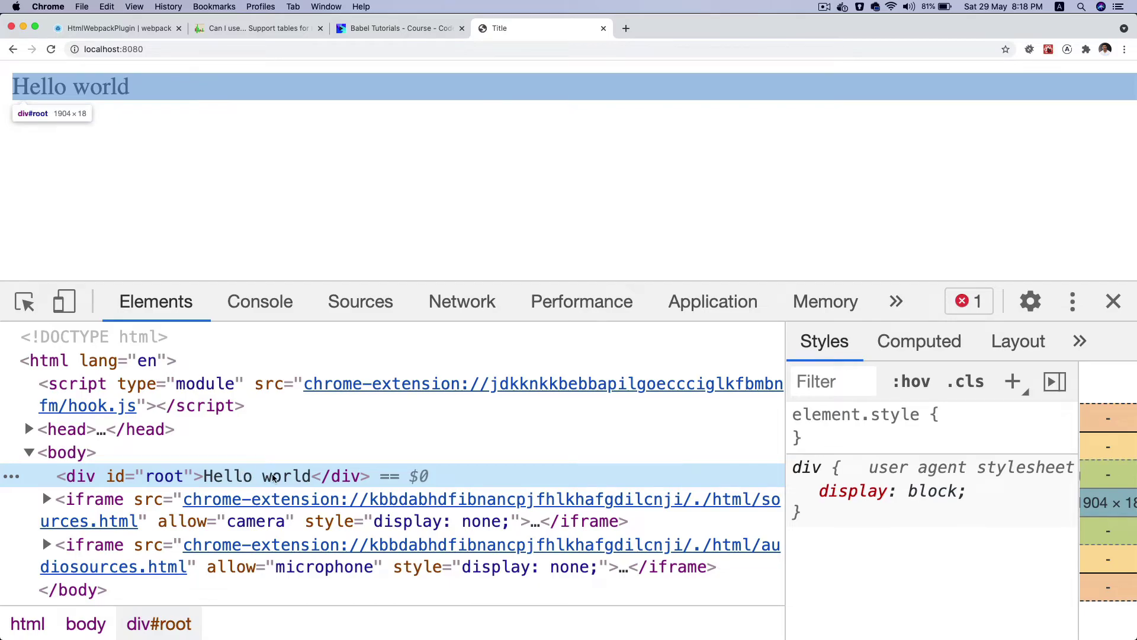
{"action": "key", "text": "super+Tab"}
Step: Go from index.js to App.js and delete its returned 'Hello world' string
{"action": "left_click", "coordinate": [442, 89]}
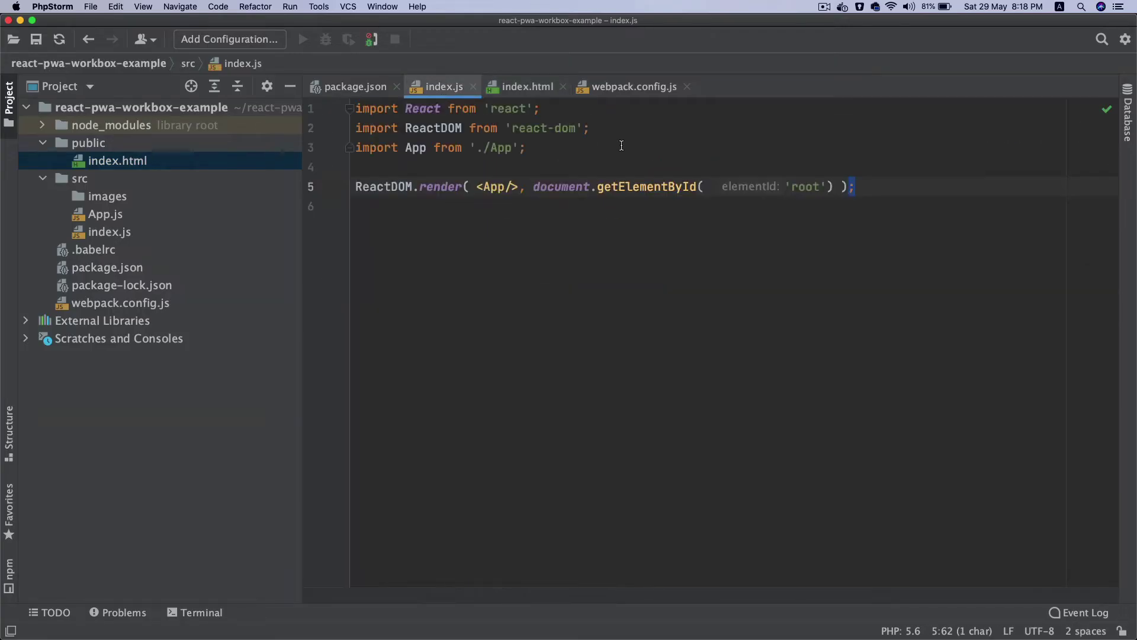
{"action": "left_click", "coordinate": [499, 185]}
{"action": "left_click", "coordinate": [498, 186], "text": "super"}
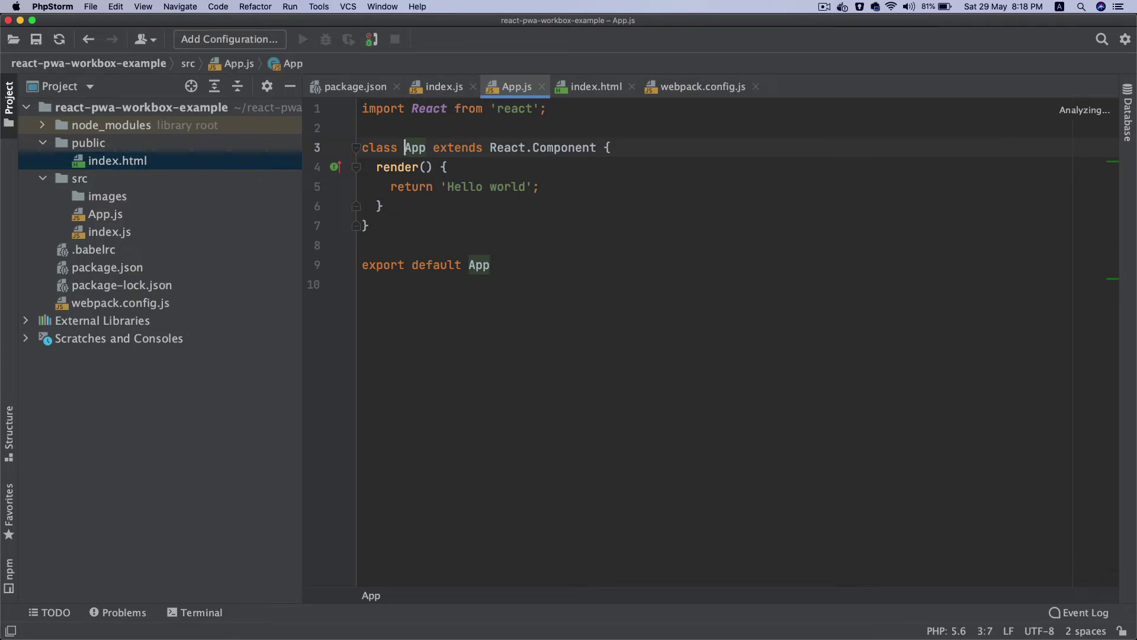
{"action": "left_click", "coordinate": [531, 187]}
{"action": "scroll", "coordinate": [540, 187], "scroll_direction": "up", "scroll_amount": 2}
{"action": "key", "text": "alt+Up"}
{"action": "key", "text": "alt+Up"}
{"action": "key", "text": "alt+Up"}
{"action": "key", "text": "BackSpace"}
{"action": "type", "text": "("}
Step: Return a div containing an h1 'Hello world' heading, built with Emmet
{"action": "key", "text": "Return"}
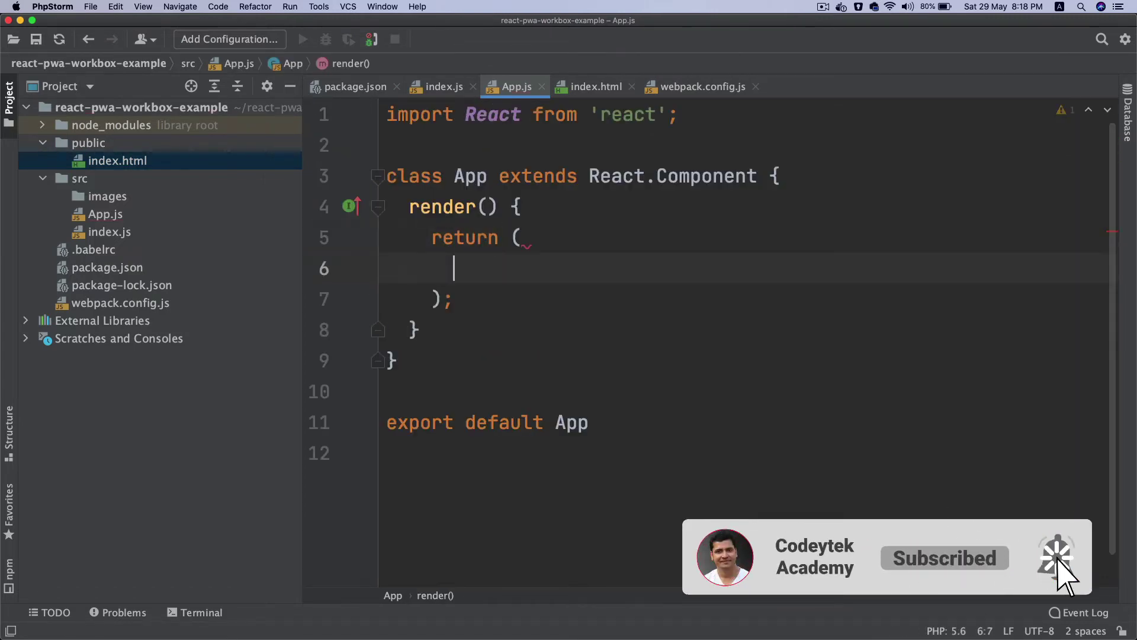
{"action": "type", "text": "div"}
{"action": "key", "text": "Tab"}
{"action": "key", "text": "Return"}
{"action": "type", "text": "h1"}
{"action": "key", "text": "Tab"}
{"action": "type", "text": "'Hello world'"}
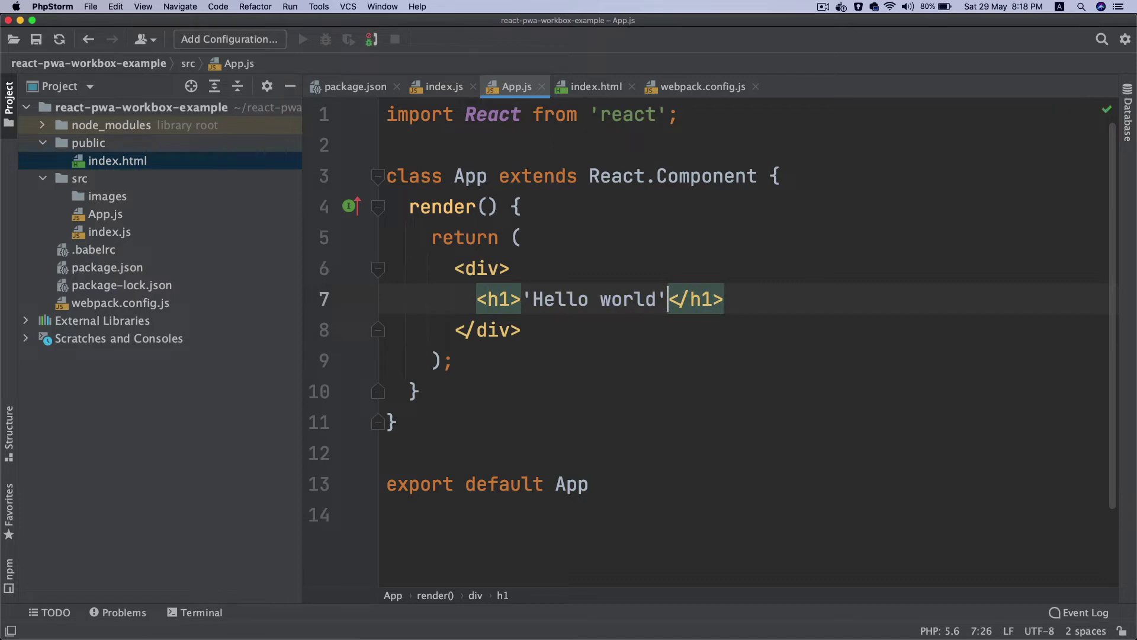
{"action": "key", "text": "BackSpace"}
{"action": "key", "text": "alt+Left"}
{"action": "key", "text": "alt+Left"}
{"action": "key", "text": "alt+Left"}
{"action": "key", "text": "Delete"}
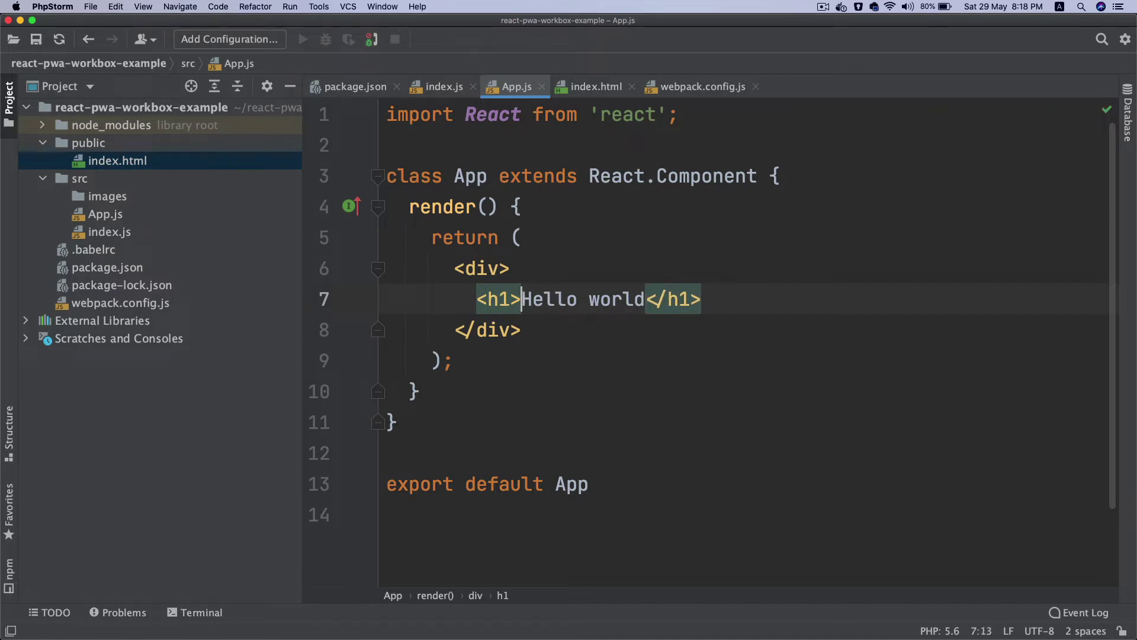
Step: Add a lorem ipsum paragraph below the heading
{"action": "key", "text": "alt+Up"}
{"action": "key", "text": "alt+Up"}
{"action": "key", "text": "Right"}
{"action": "key", "text": "super+d"}
{"action": "key", "text": "alt+Up"}
{"action": "key", "text": "alt+Up"}
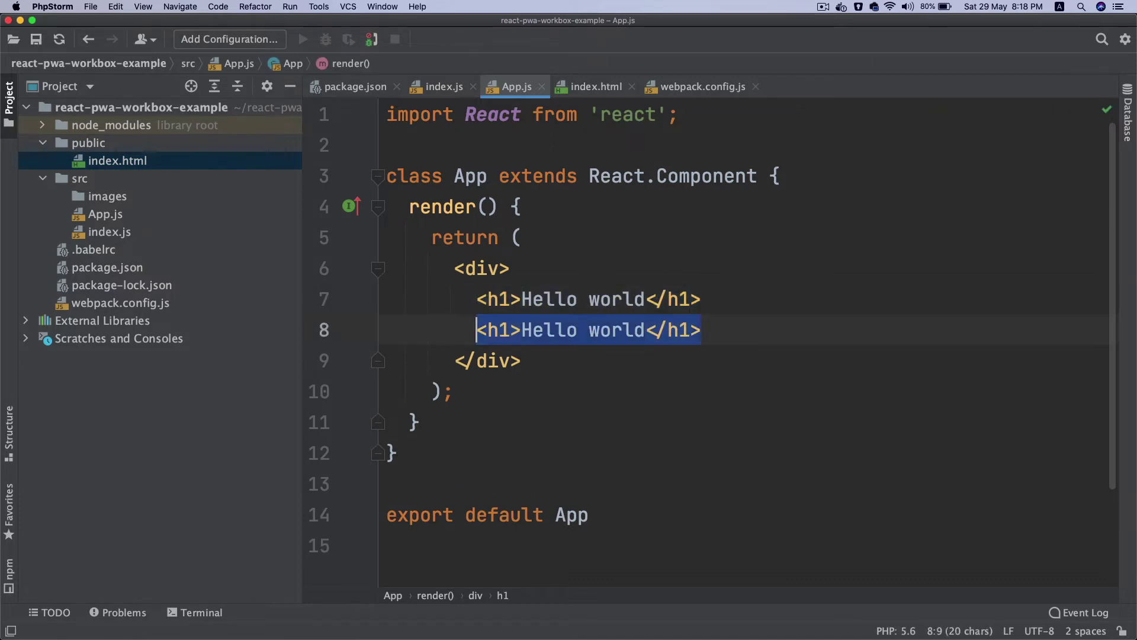
{"action": "key", "text": "BackSpace"}
{"action": "type", "text": "p"}
{"action": "key", "text": "Tab"}
{"action": "type", "text": "lorem"}
{"action": "key", "text": "Tab"}
Step: Expand div#root in DevTools and select the h1 heading and lorem paragraph
{"action": "key", "text": "super+Tab"}
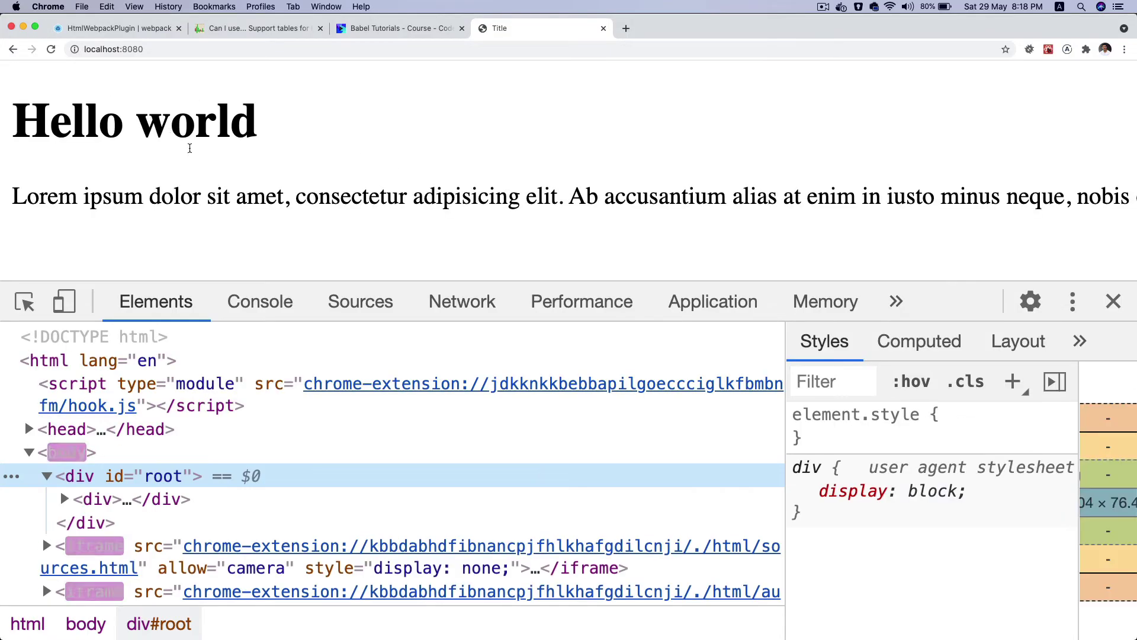
{"action": "left_click", "coordinate": [66, 499]}
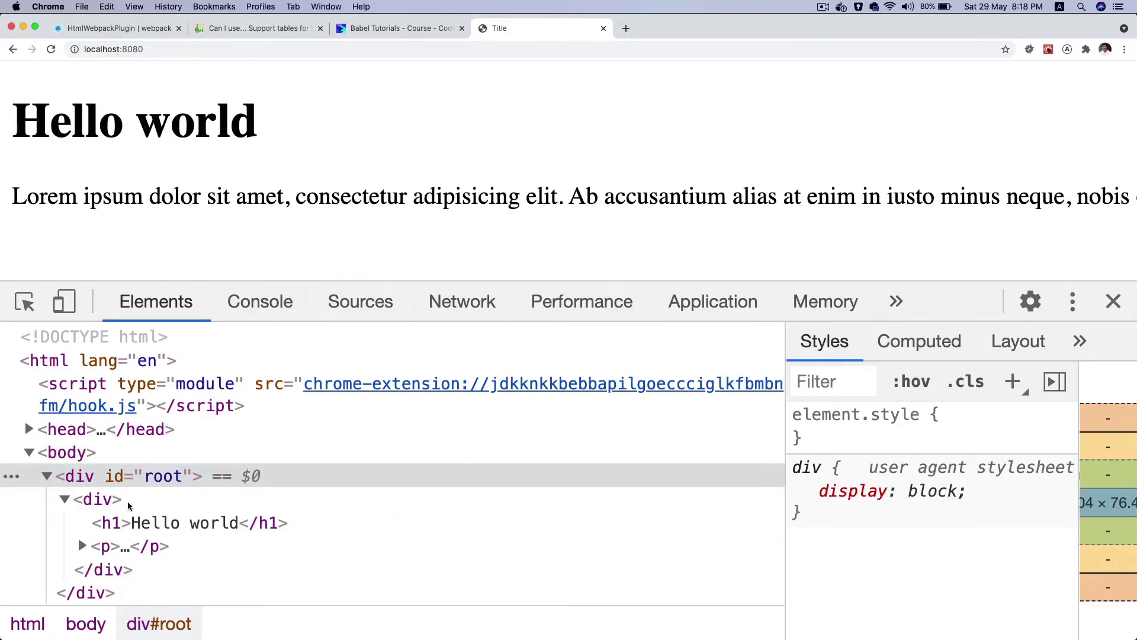
{"action": "left_click", "coordinate": [148, 521]}
{"action": "left_click", "coordinate": [94, 545]}
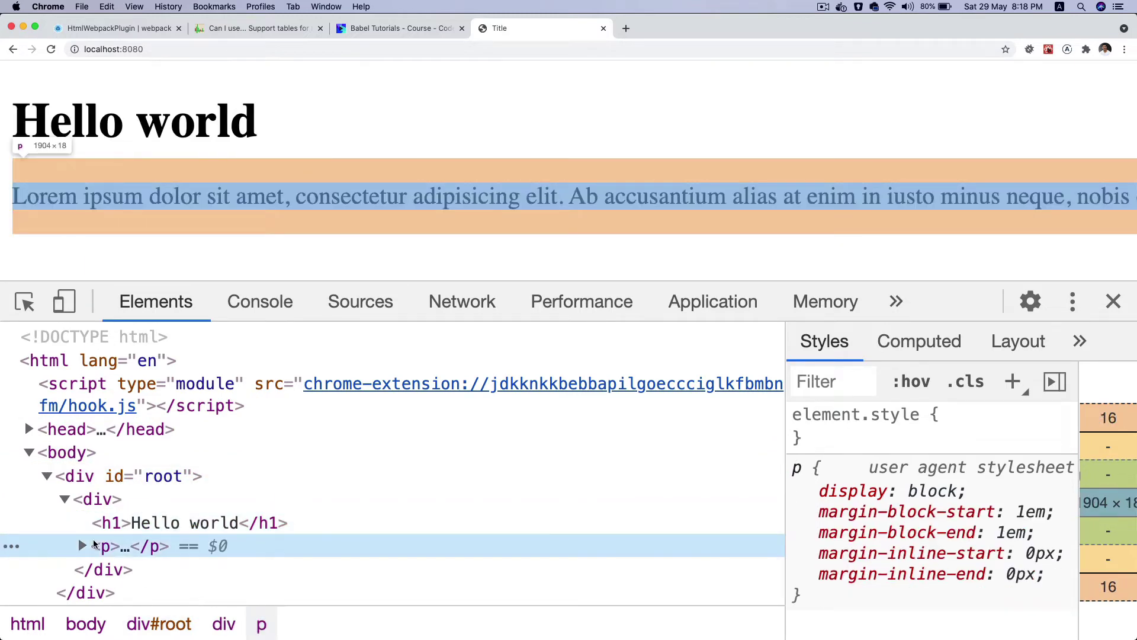
{"action": "left_click", "coordinate": [81, 545]}
{"action": "scroll", "coordinate": [178, 516], "scroll_direction": "down", "scroll_amount": 2}
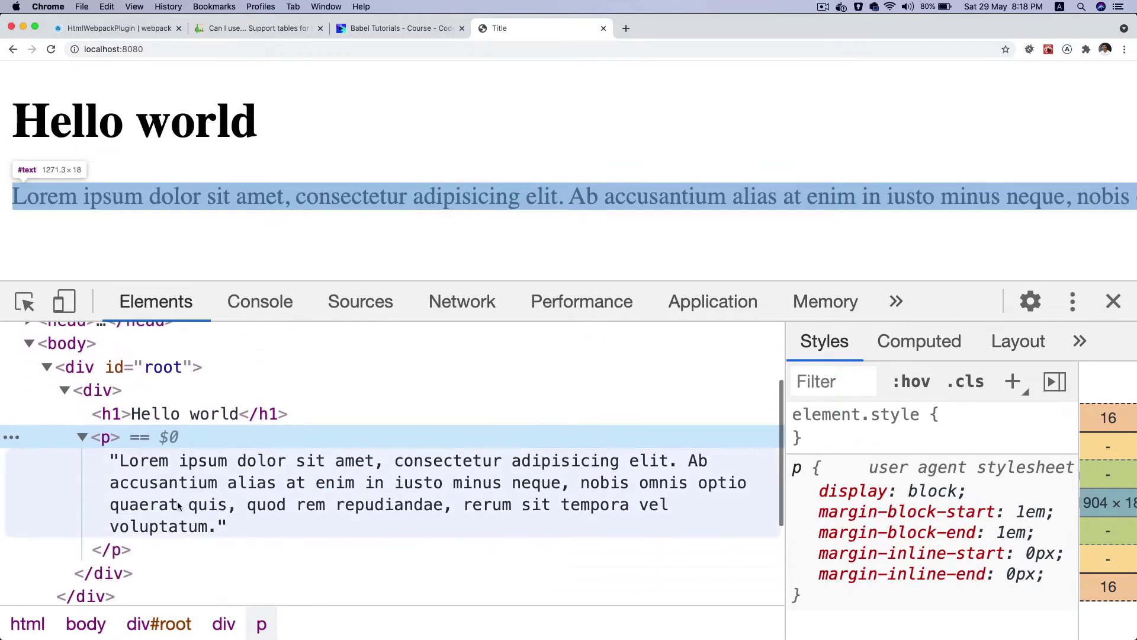
{"action": "scroll", "coordinate": [191, 486], "scroll_direction": "up", "scroll_amount": 3}
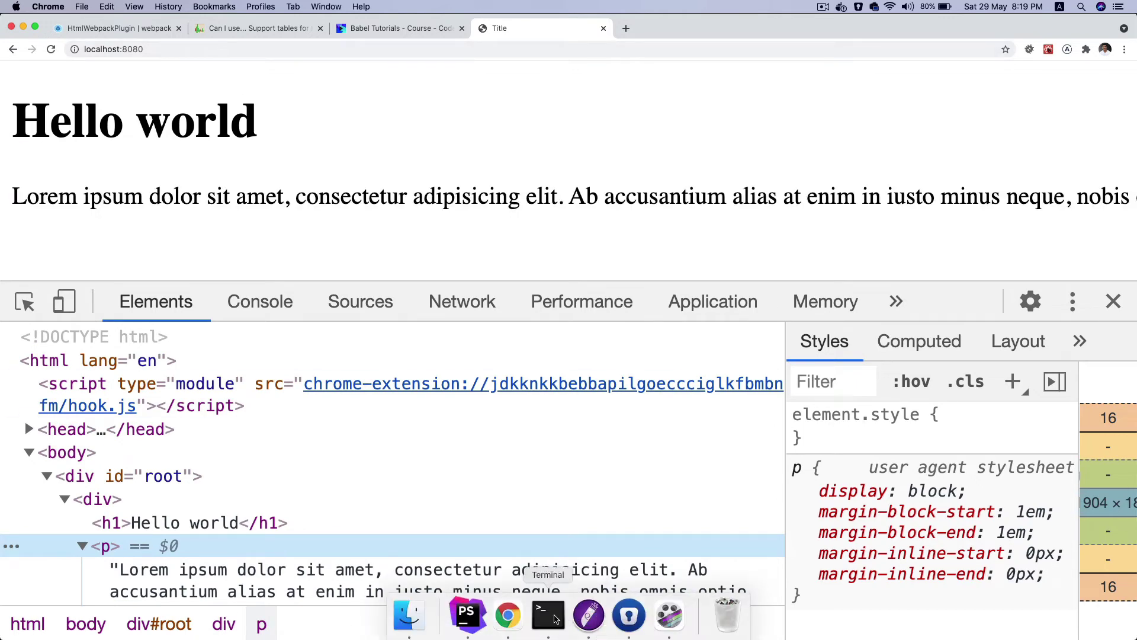
Step: Check webpack's App.js rebuild log in Terminal, then zoom Chrome out
{"action": "left_click", "coordinate": [548, 613]}
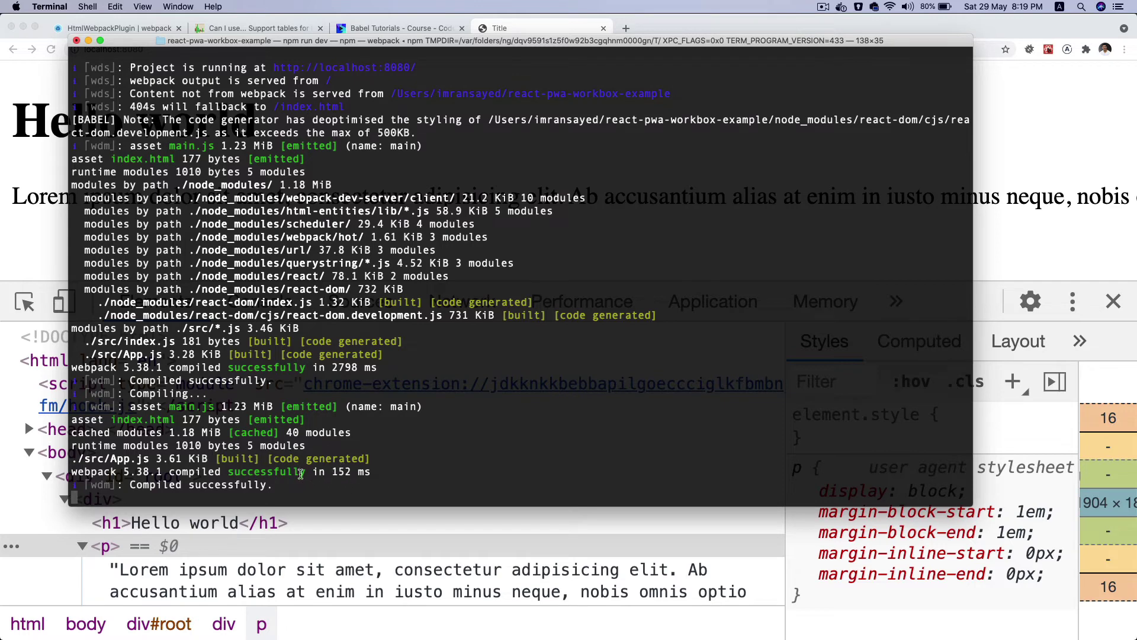
{"action": "left_click_drag", "start_coordinate": [269, 380], "coordinate": [102, 331]}
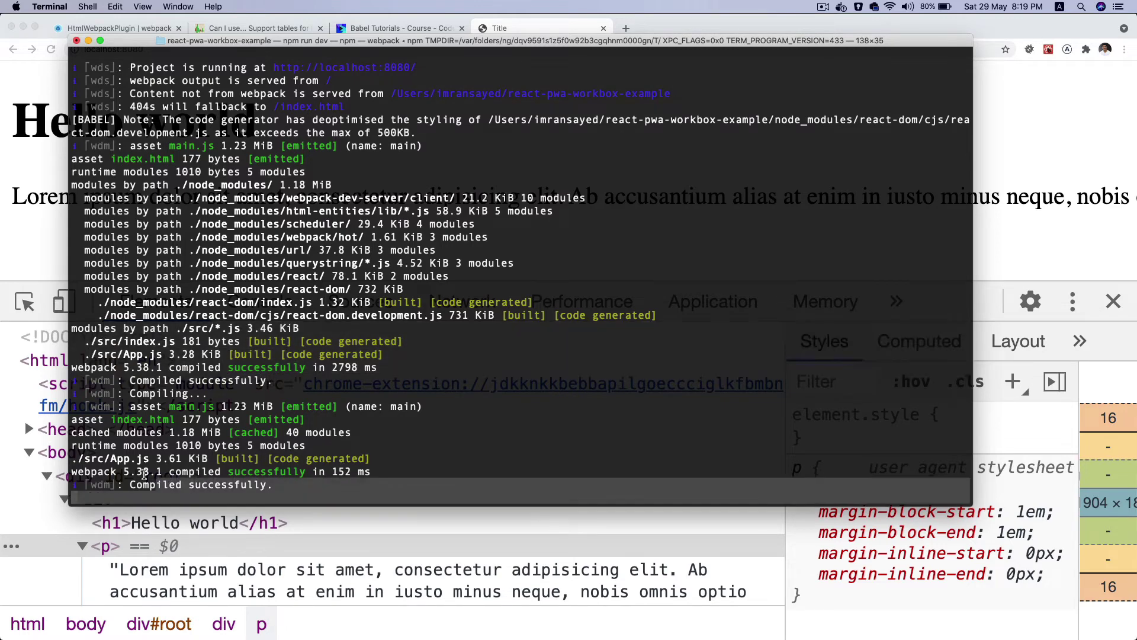
{"action": "left_click_drag", "start_coordinate": [278, 491], "coordinate": [64, 460]}
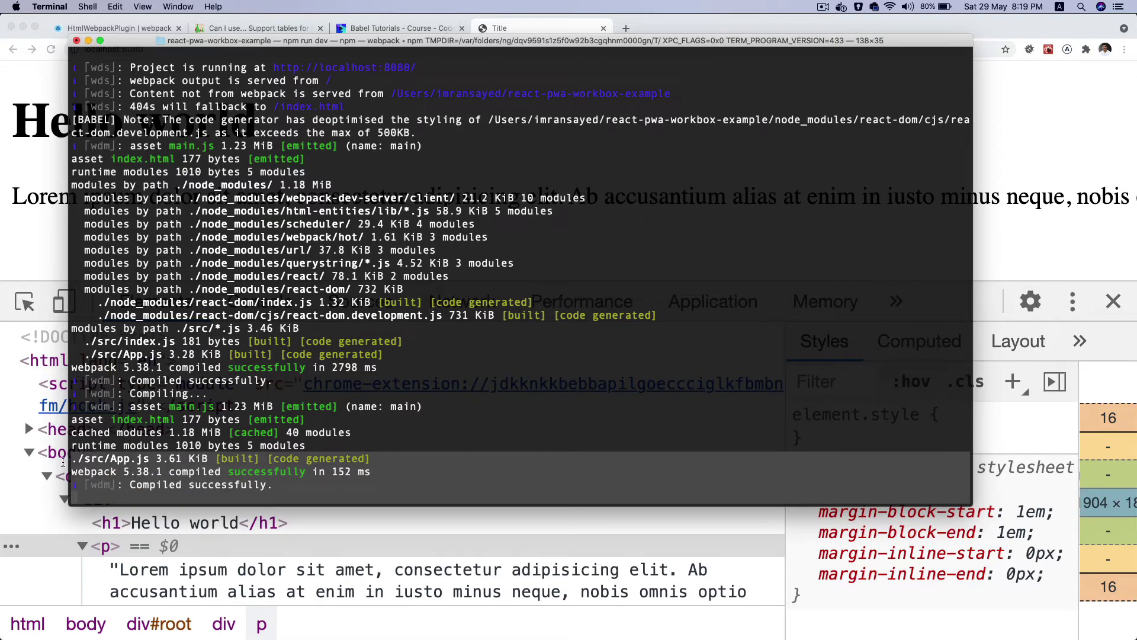
{"action": "key", "text": "super+Tab"}
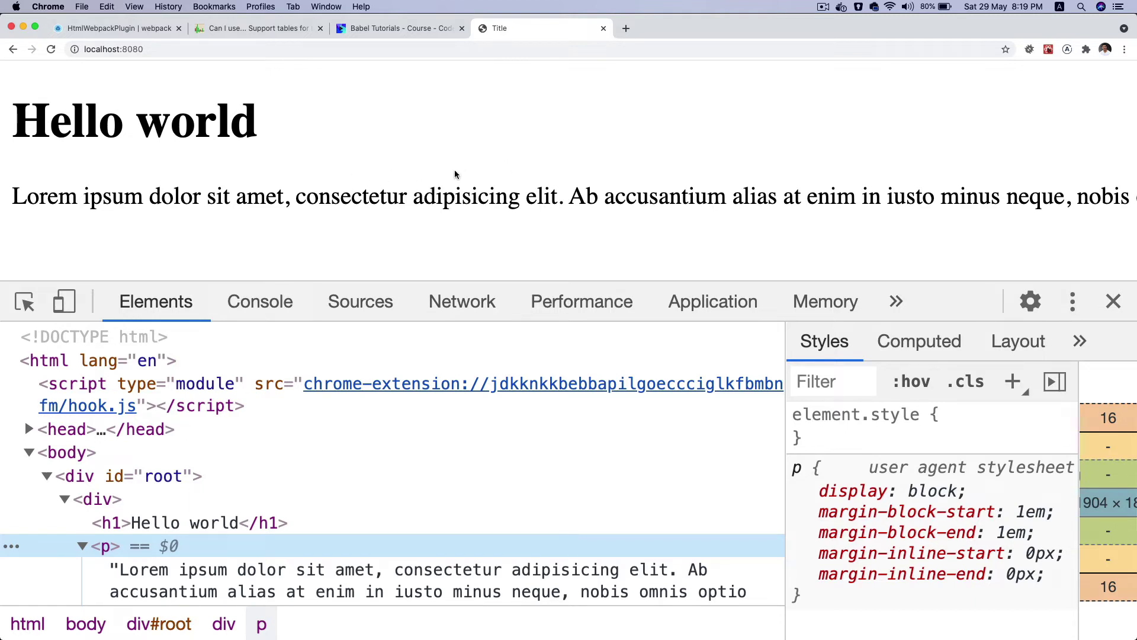
{"action": "key", "text": "super+minus"}
{"action": "key", "text": "super+minus"}
{"action": "key", "text": "super+0"}
{"action": "key", "text": "super+minus"}
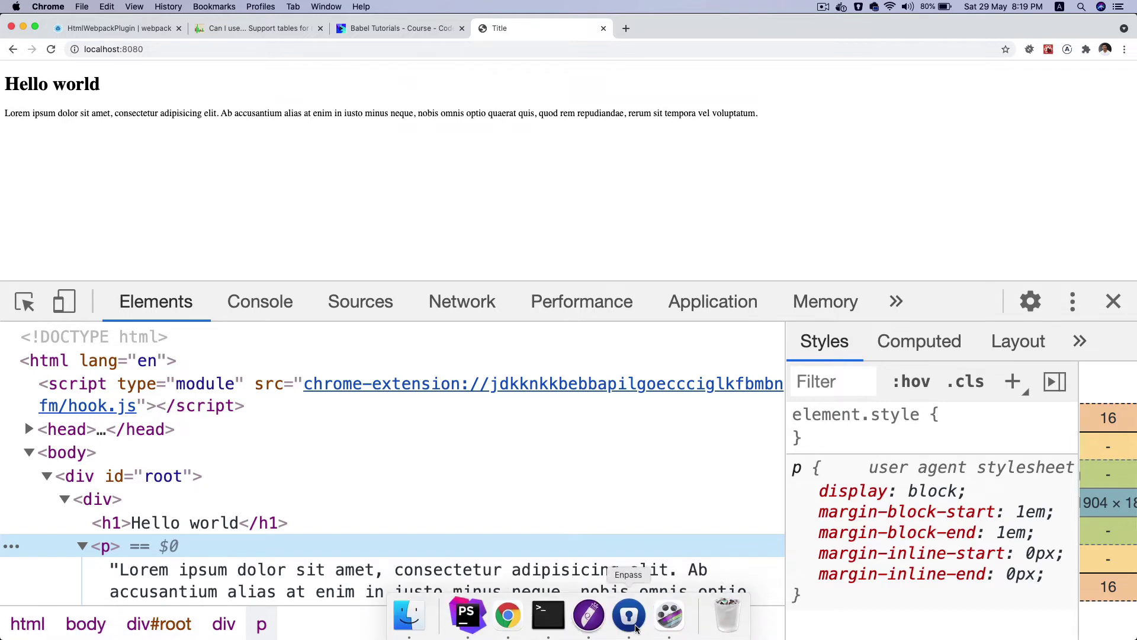
Step: Stop the dev server, clear the terminal, and run 'npm run serve'
{"action": "left_click", "coordinate": [549, 625]}
{"action": "key", "text": "ctrl+c"}
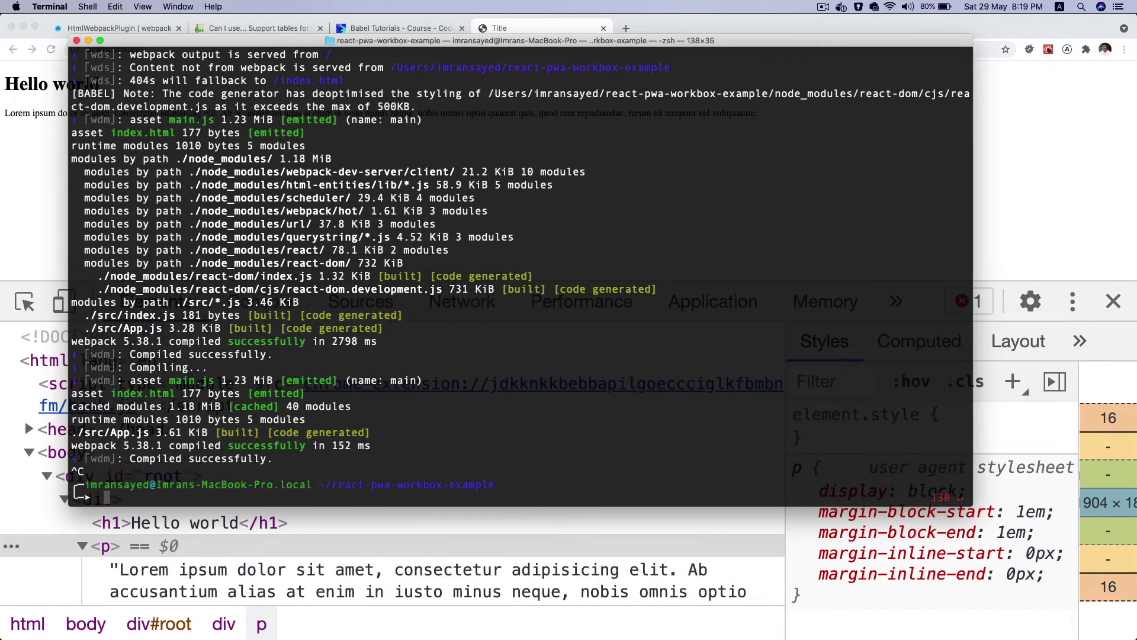
{"action": "type", "text": "clear"}
{"action": "key", "text": "Return"}
{"action": "type", "text": "npm run serve"}
{"action": "key", "text": "Return"}
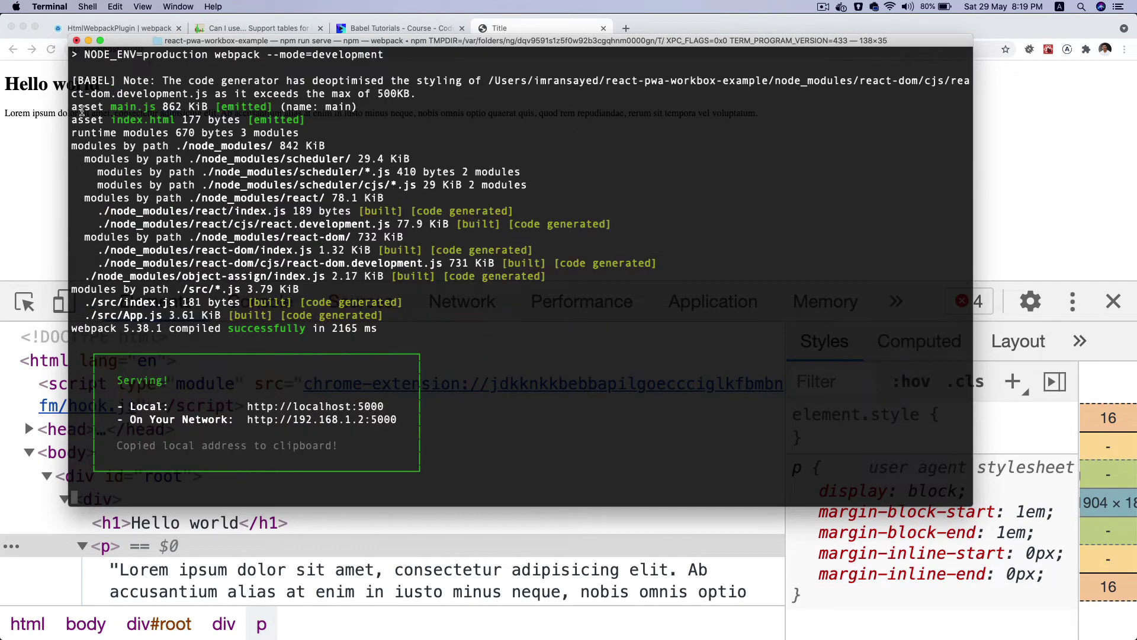
{"action": "scroll", "coordinate": [302, 211], "scroll_direction": "up", "scroll_amount": 5}
{"action": "scroll", "coordinate": [303, 211], "scroll_direction": "up", "scroll_amount": 2}
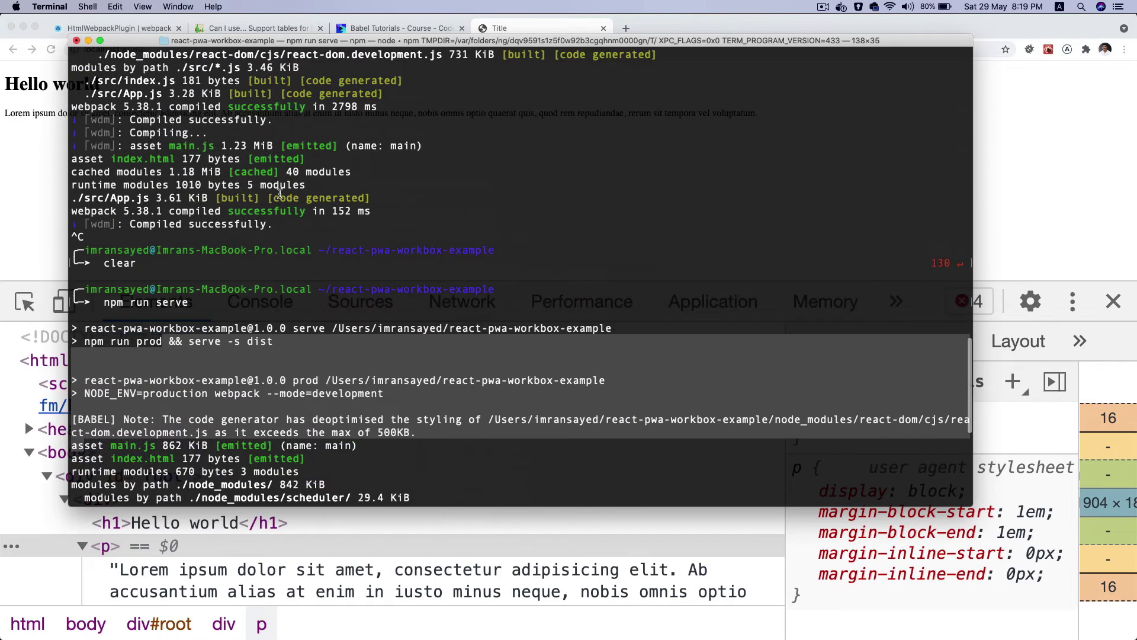
{"action": "left_click_drag", "start_coordinate": [279, 342], "coordinate": [192, 341]}
{"action": "scroll", "coordinate": [382, 392], "scroll_direction": "down", "scroll_amount": 2}
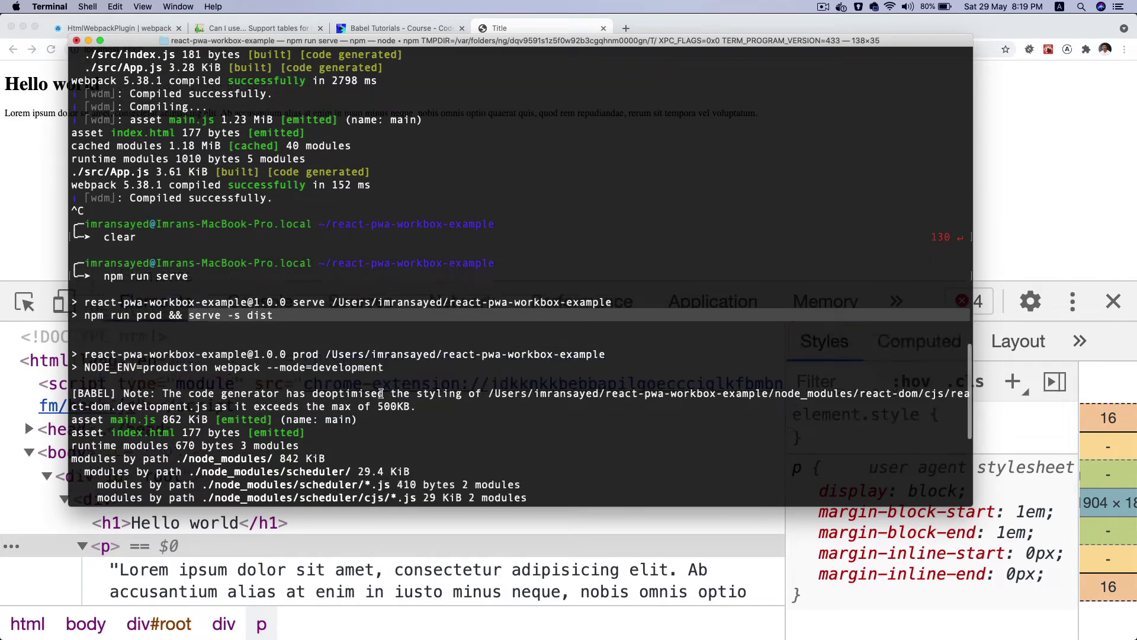
{"action": "scroll", "coordinate": [396, 367], "scroll_direction": "down", "scroll_amount": 5}
{"action": "key", "text": "super+t"}
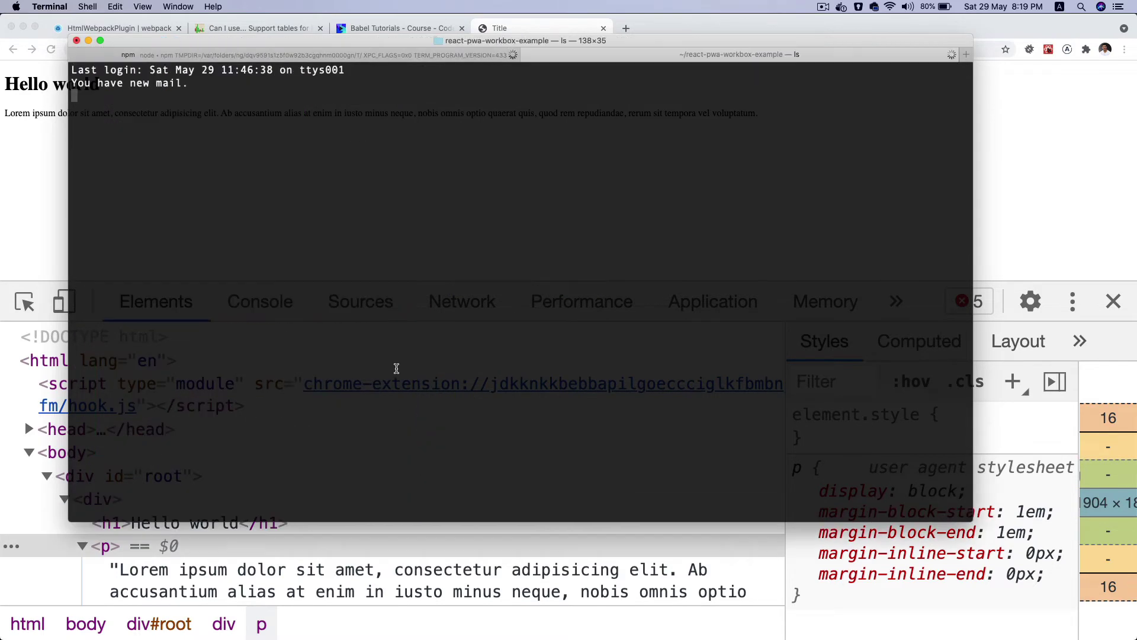
{"action": "type", "text": "serve --help"}
{"action": "key", "text": "Return"}
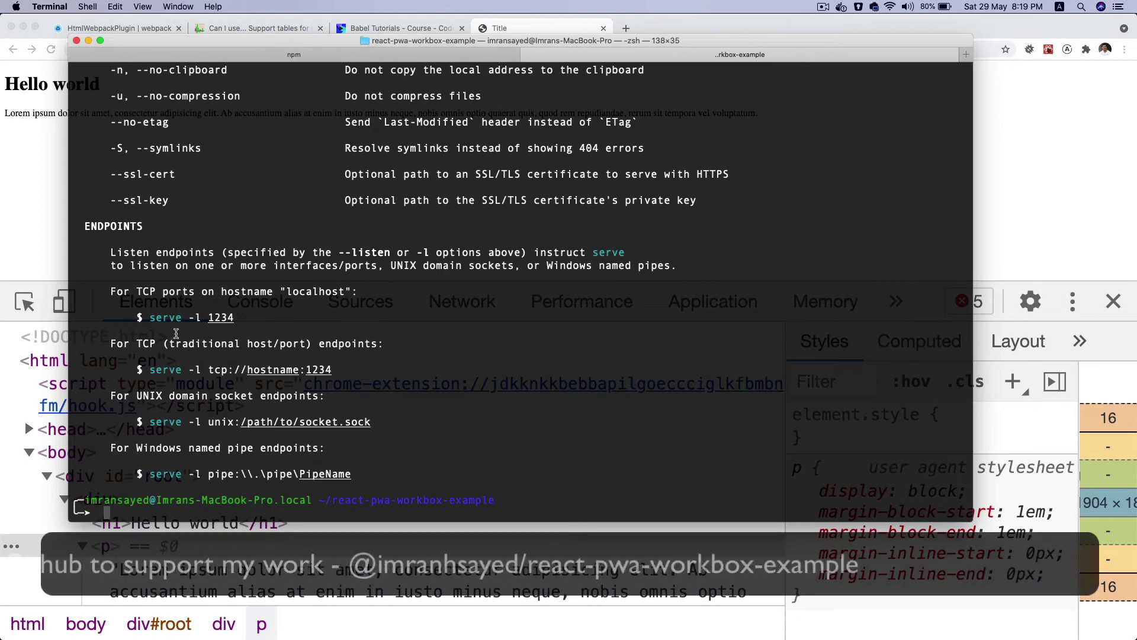
{"action": "scroll", "coordinate": [176, 333], "scroll_direction": "up", "scroll_amount": 5}
{"action": "scroll", "coordinate": [176, 334], "scroll_direction": "up", "scroll_amount": 2}
{"action": "scroll", "coordinate": [136, 197], "scroll_direction": "up", "scroll_amount": 2}
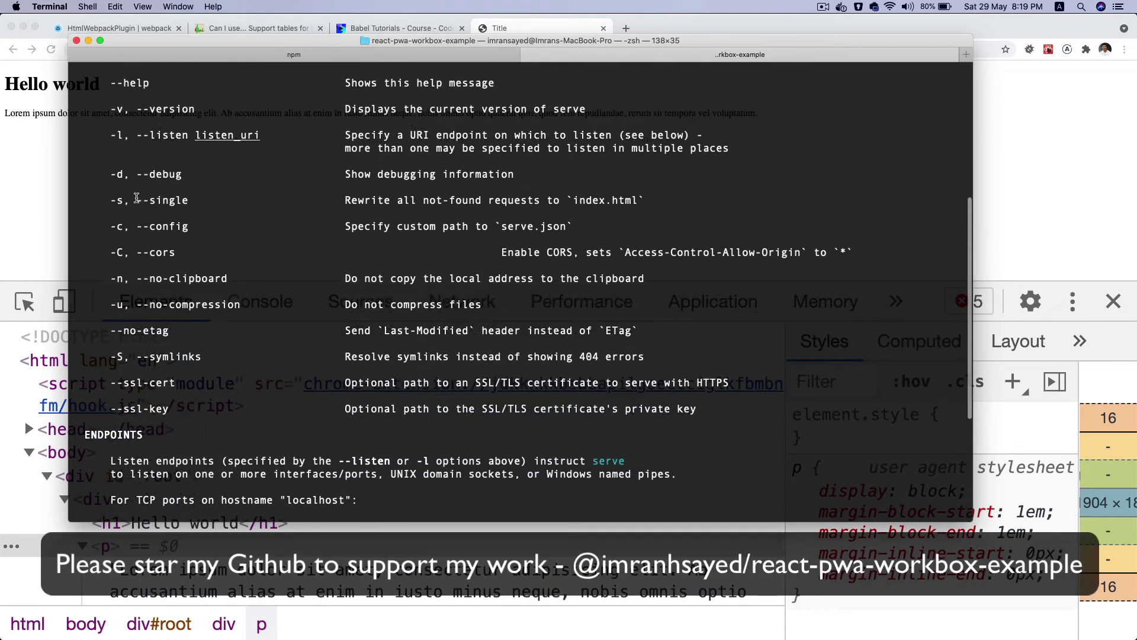
{"action": "scroll", "coordinate": [136, 197], "scroll_direction": "up", "scroll_amount": 1}
{"action": "left_click_drag", "start_coordinate": [430, 205], "coordinate": [671, 217]}
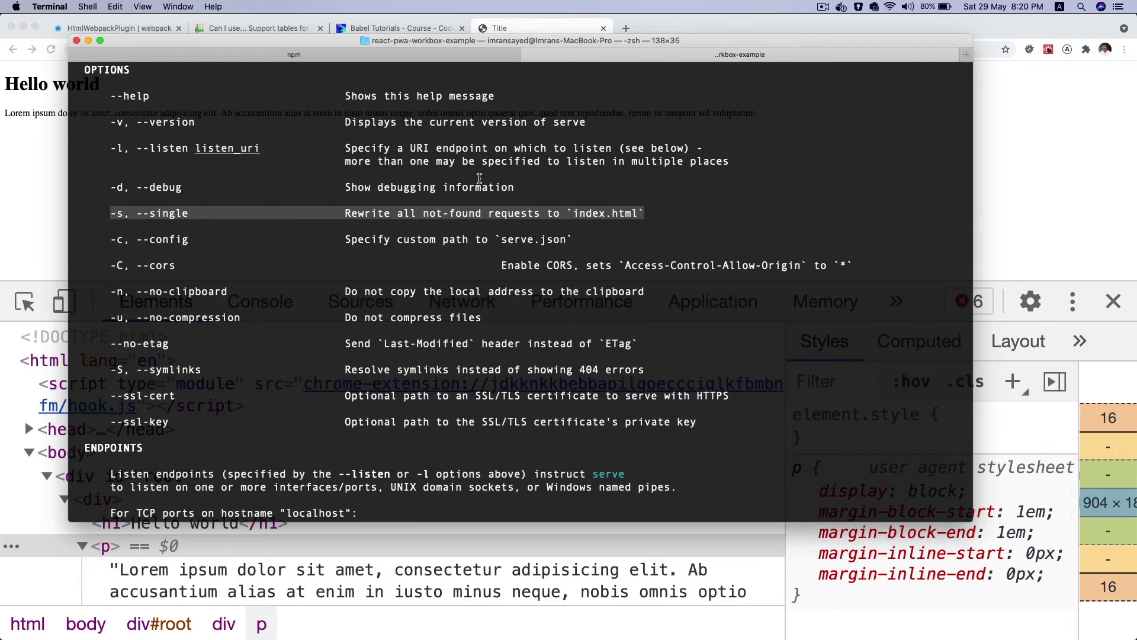
{"action": "key", "text": "super+w"}
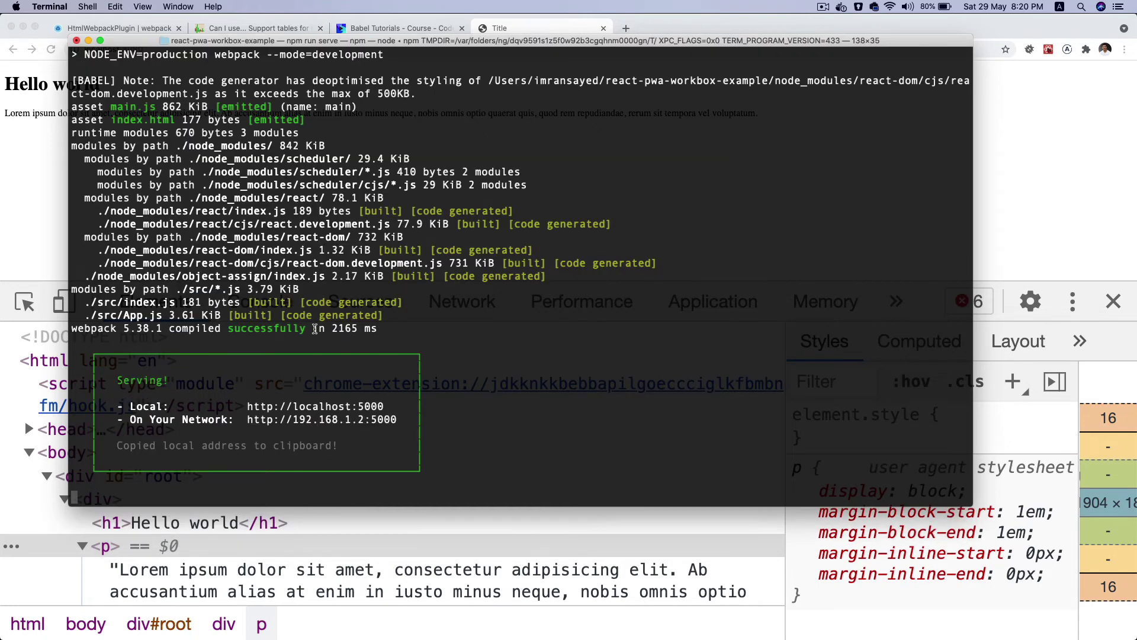
{"action": "left_click_drag", "start_coordinate": [250, 405], "coordinate": [389, 406]}
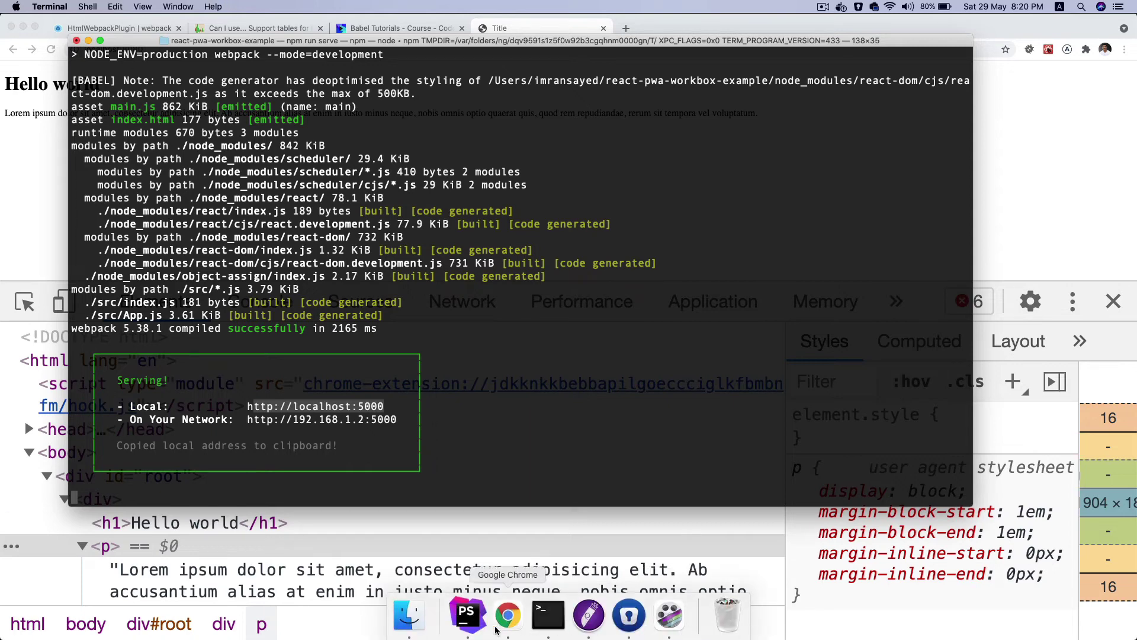
Step: Compare the built dist/index.html with public/index.html, then close the public copy
{"action": "left_click", "coordinate": [467, 620]}
{"action": "left_click", "coordinate": [71, 125]}
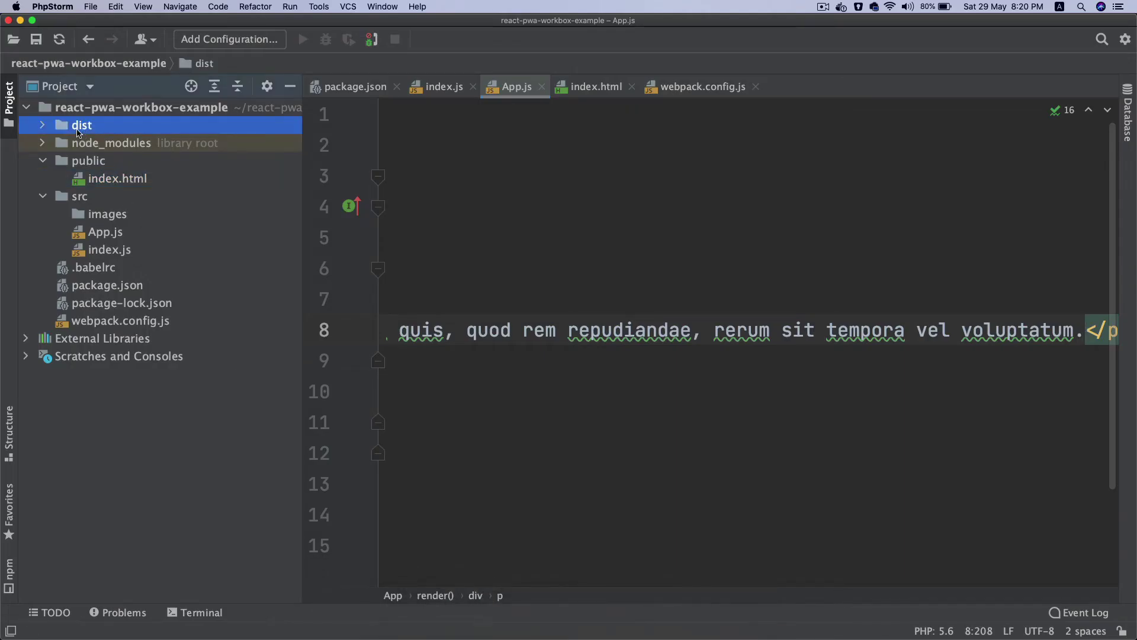
{"action": "double_click", "coordinate": [58, 127]}
{"action": "double_click", "coordinate": [103, 144]}
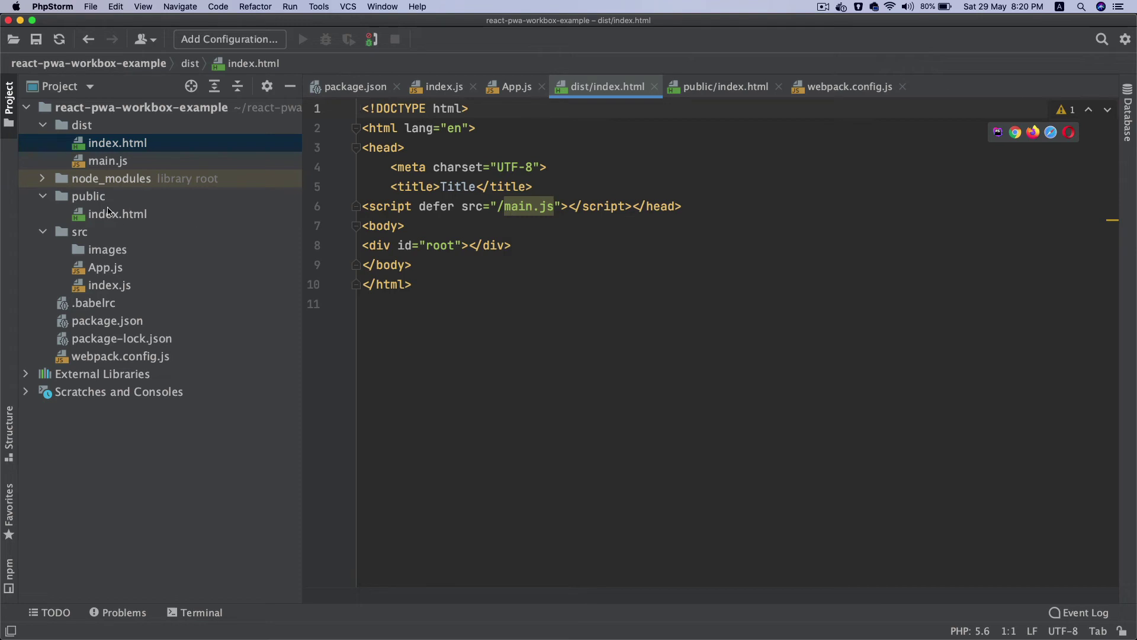
{"action": "double_click", "coordinate": [125, 216]}
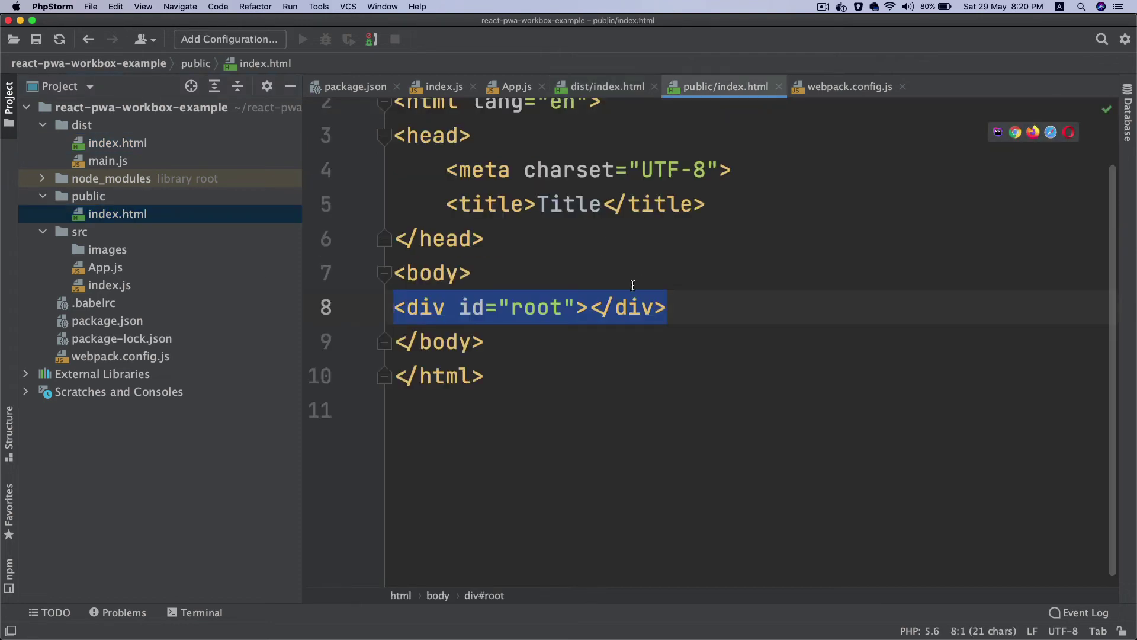
{"action": "scroll", "coordinate": [633, 284], "scroll_direction": "down", "scroll_amount": 5}
{"action": "key", "text": "super+w"}
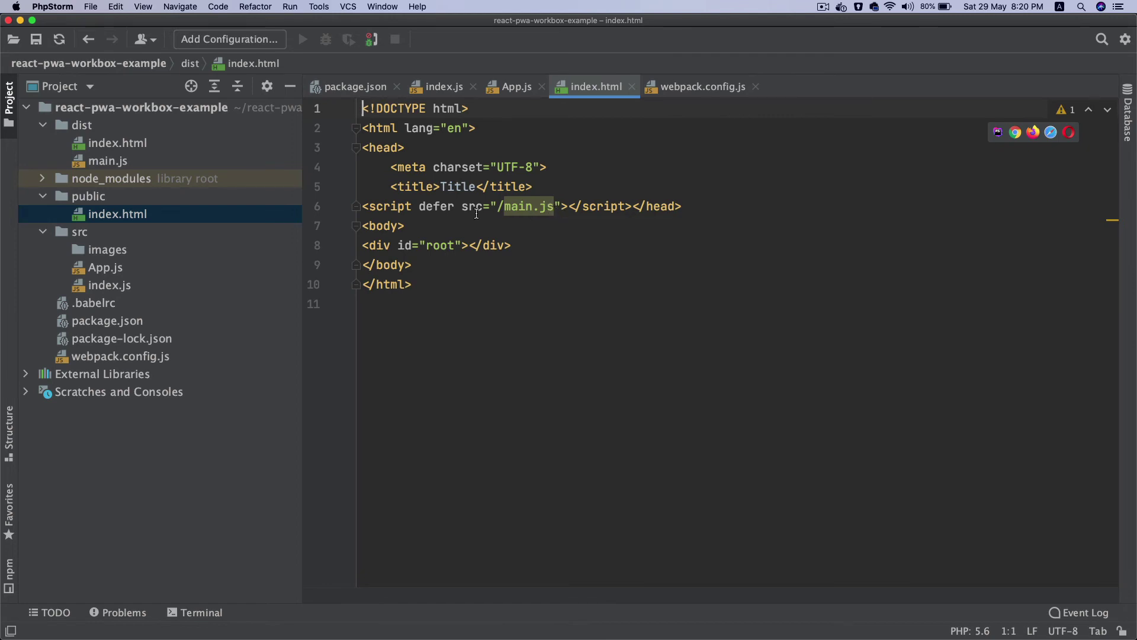
Step: Inspect the bundled dist/main.js alongside src/index.js, then select the localhost:5000 address
{"action": "left_click", "coordinate": [145, 163]}
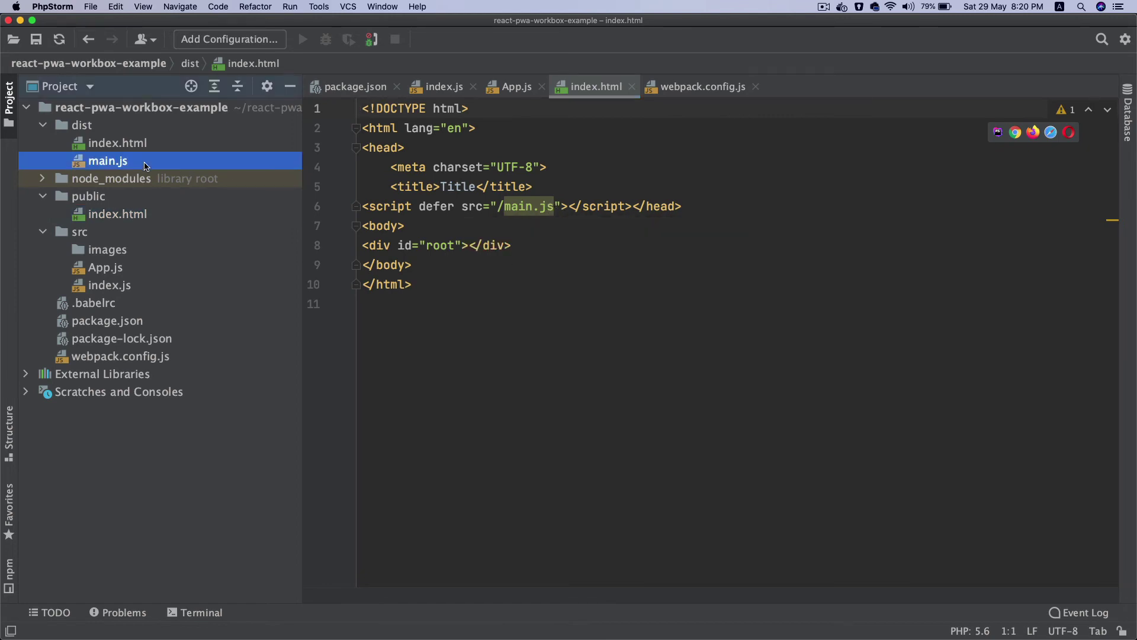
{"action": "double_click", "coordinate": [145, 165]}
{"action": "scroll", "coordinate": [620, 240], "scroll_direction": "down", "scroll_amount": 10}
{"action": "scroll", "coordinate": [620, 240], "scroll_direction": "down", "scroll_amount": 3}
{"action": "scroll", "coordinate": [621, 241], "scroll_direction": "down", "scroll_amount": 5}
{"action": "scroll", "coordinate": [621, 240], "scroll_direction": "down", "scroll_amount": 5}
{"action": "scroll", "coordinate": [620, 240], "scroll_direction": "down", "scroll_amount": 5}
{"action": "scroll", "coordinate": [620, 241], "scroll_direction": "down", "scroll_amount": 5}
{"action": "scroll", "coordinate": [621, 240], "scroll_direction": "down", "scroll_amount": 5}
{"action": "scroll", "coordinate": [620, 240], "scroll_direction": "down", "scroll_amount": 5}
{"action": "scroll", "coordinate": [621, 239], "scroll_direction": "down", "scroll_amount": 5}
{"action": "scroll", "coordinate": [620, 240], "scroll_direction": "down", "scroll_amount": 5}
{"action": "scroll", "coordinate": [620, 241], "scroll_direction": "down", "scroll_amount": 5}
{"action": "scroll", "coordinate": [620, 240], "scroll_direction": "down", "scroll_amount": 5}
{"action": "scroll", "coordinate": [621, 240], "scroll_direction": "down", "scroll_amount": 5}
{"action": "scroll", "coordinate": [621, 240], "scroll_direction": "down", "scroll_amount": 5}
{"action": "scroll", "coordinate": [620, 241], "scroll_direction": "up", "scroll_amount": 5}
{"action": "scroll", "coordinate": [621, 240], "scroll_direction": "up", "scroll_amount": 5}
{"action": "scroll", "coordinate": [620, 241], "scroll_direction": "up", "scroll_amount": 5}
{"action": "scroll", "coordinate": [621, 240], "scroll_direction": "up", "scroll_amount": 5}
{"action": "scroll", "coordinate": [620, 240], "scroll_direction": "up", "scroll_amount": 5}
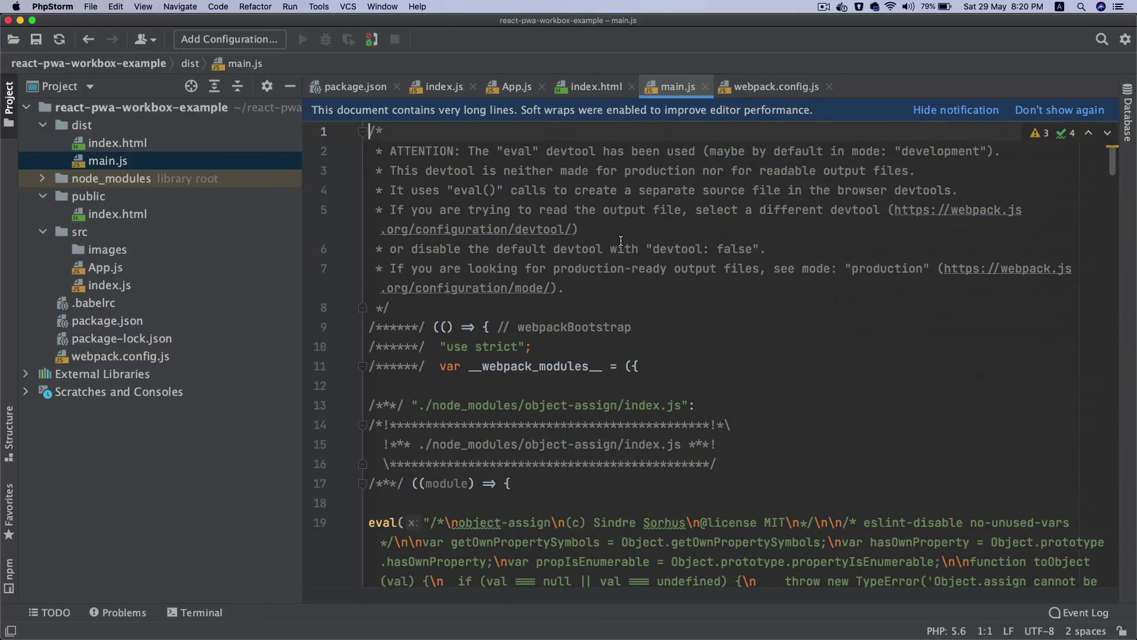
{"action": "double_click", "coordinate": [150, 285]}
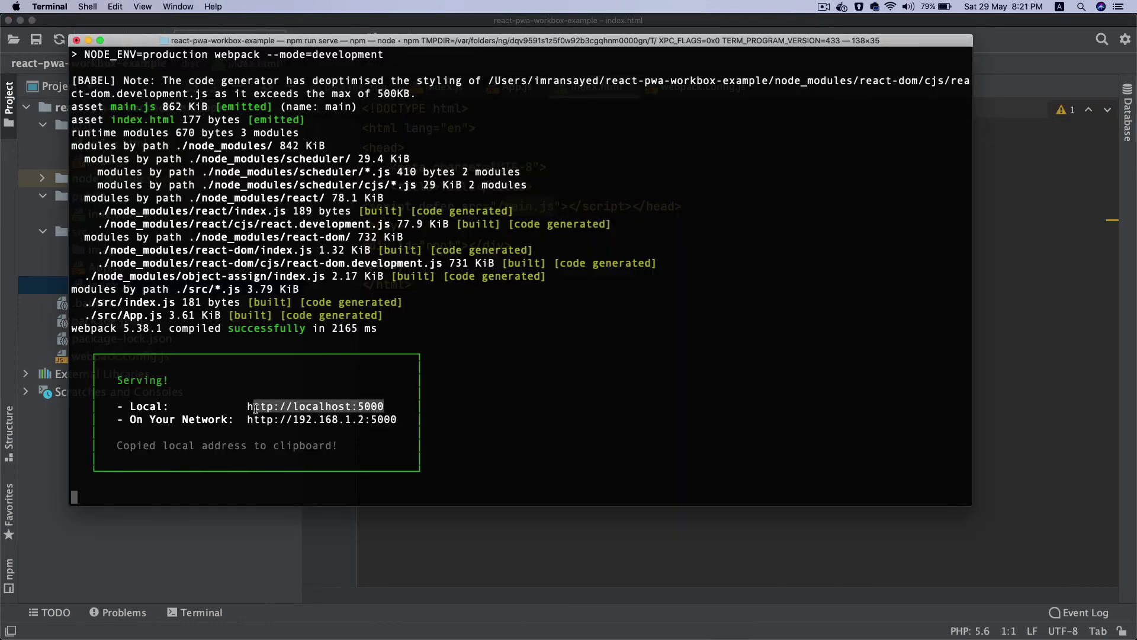
{"action": "left_click_drag", "start_coordinate": [383, 405], "coordinate": [247, 406]}
Step: View Hello world at localhost:5000 in a new Chrome tab, then close it and dist/index.html
{"action": "left_click", "coordinate": [516, 621]}
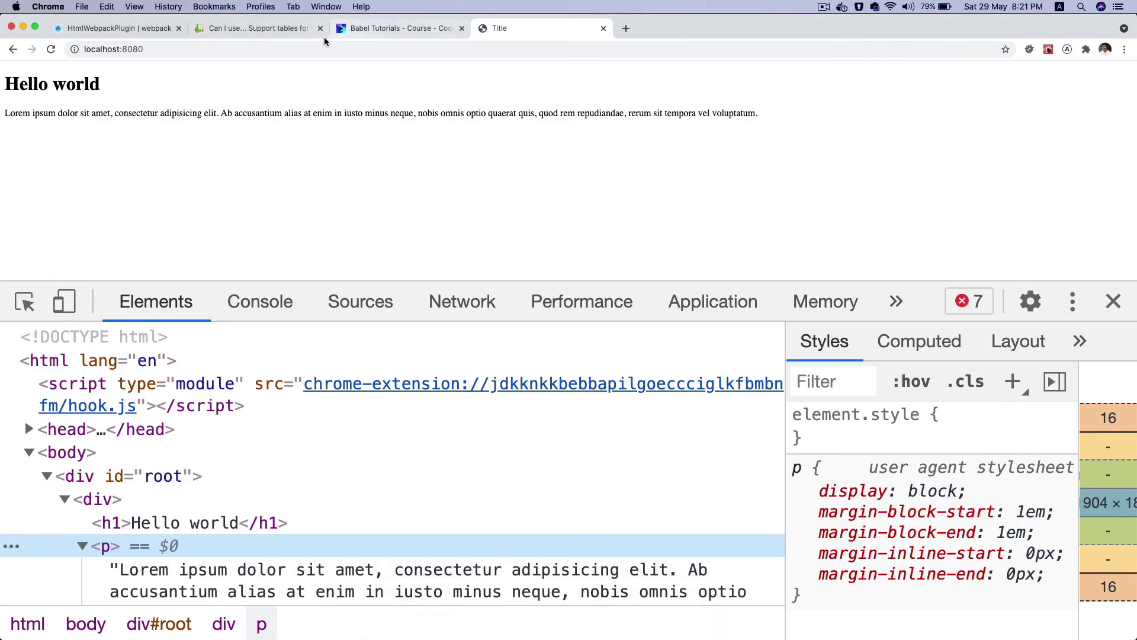
{"action": "left_click", "coordinate": [623, 28]}
{"action": "type", "text": "localhost:5000"}
{"action": "key", "text": "Return"}
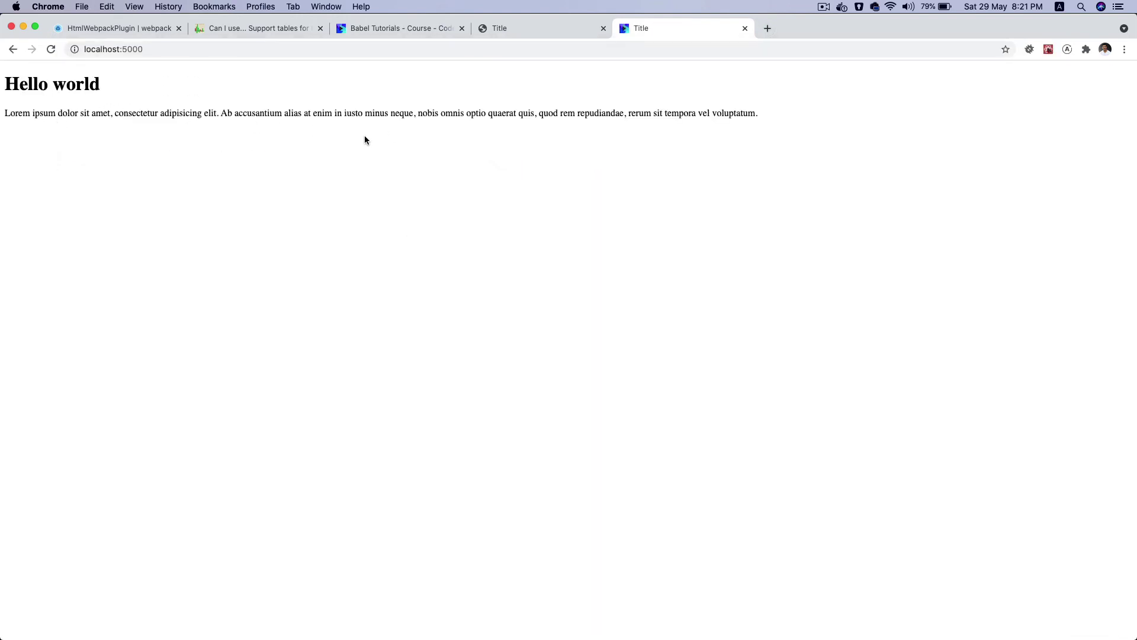
{"action": "key", "text": "super+w"}
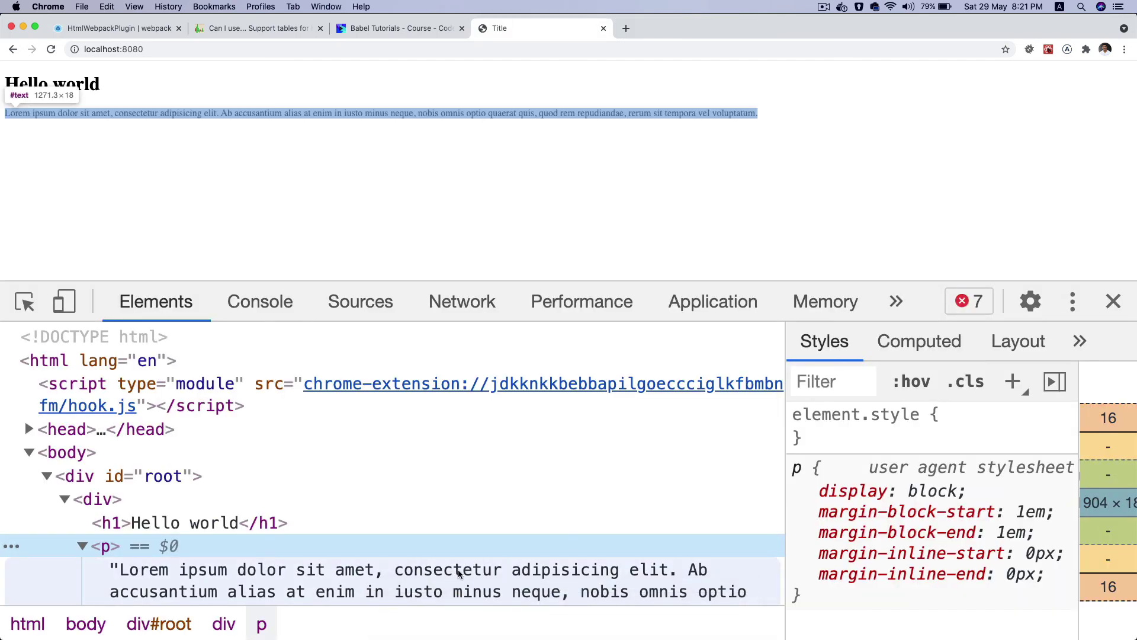
{"action": "left_click", "coordinate": [468, 614]}
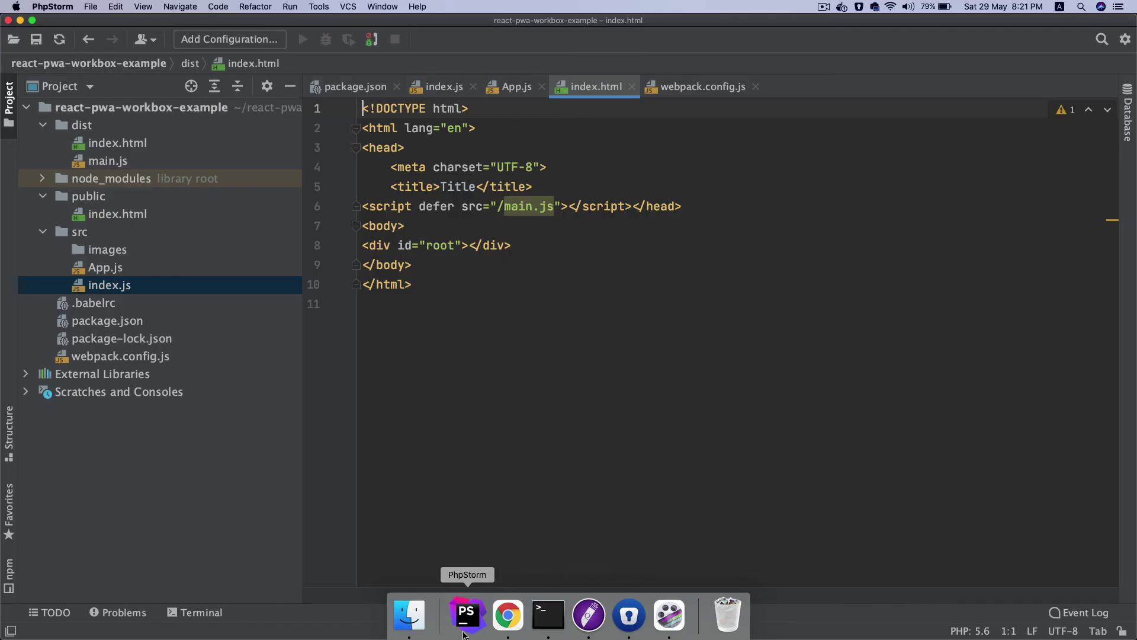
{"action": "key", "text": "super+w"}
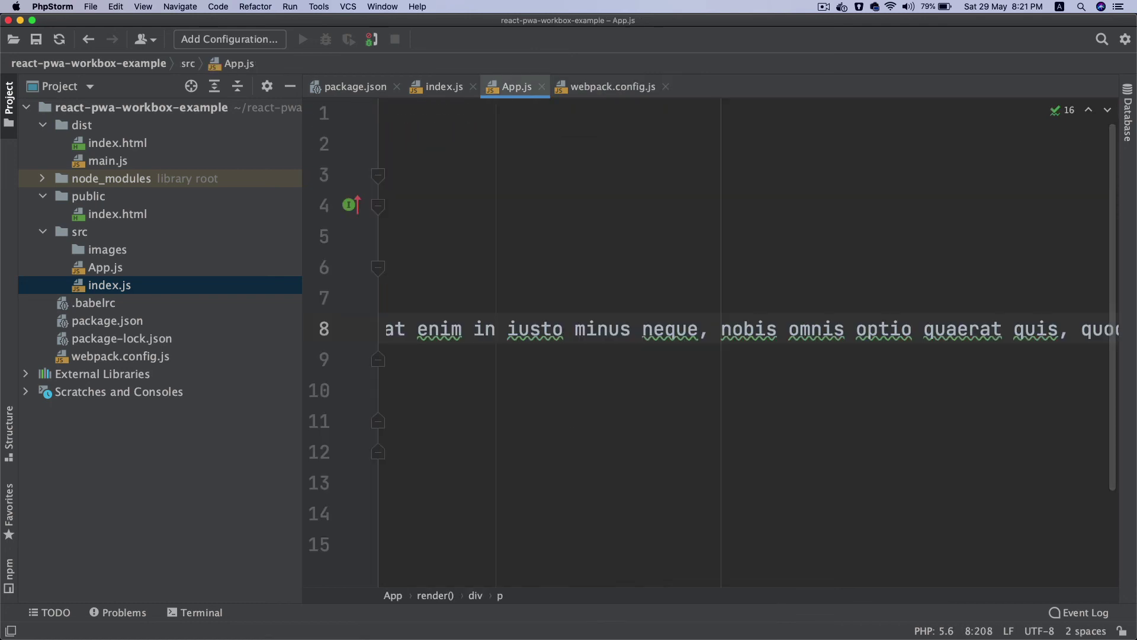